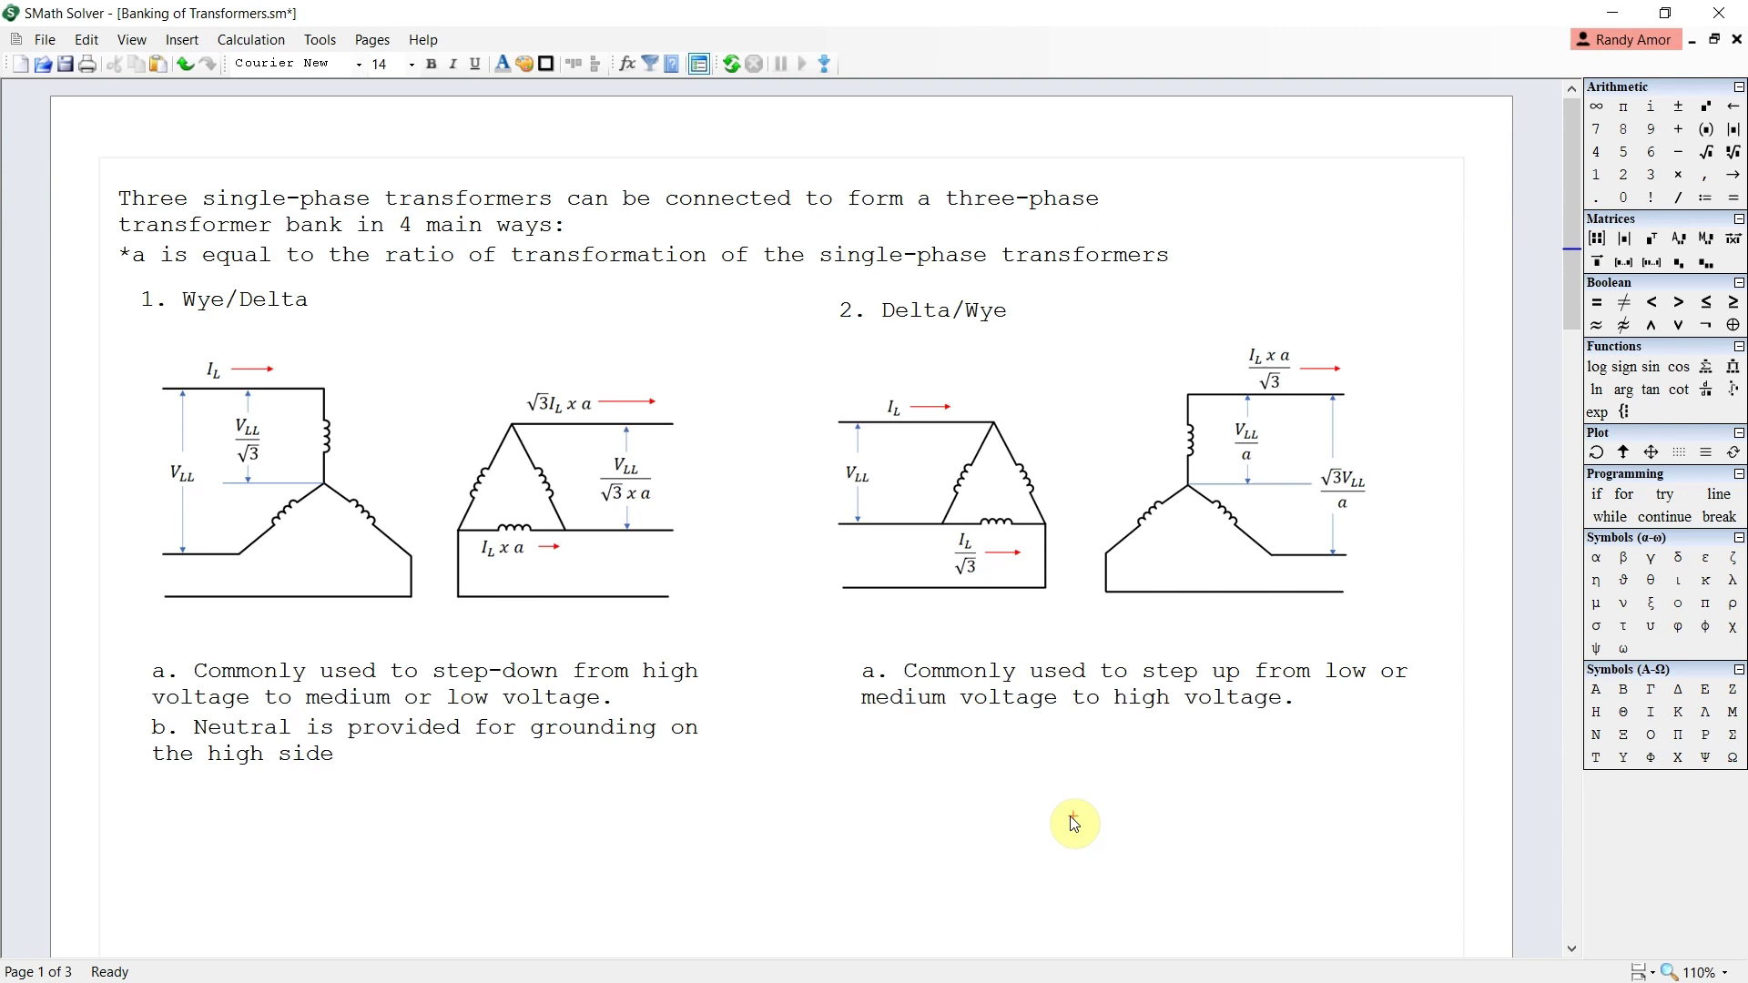
Scroll down to page 2 to show the Delta/Delta and Wye/Wye connection diagrams.
scroll(1110, 200, "down", 10)
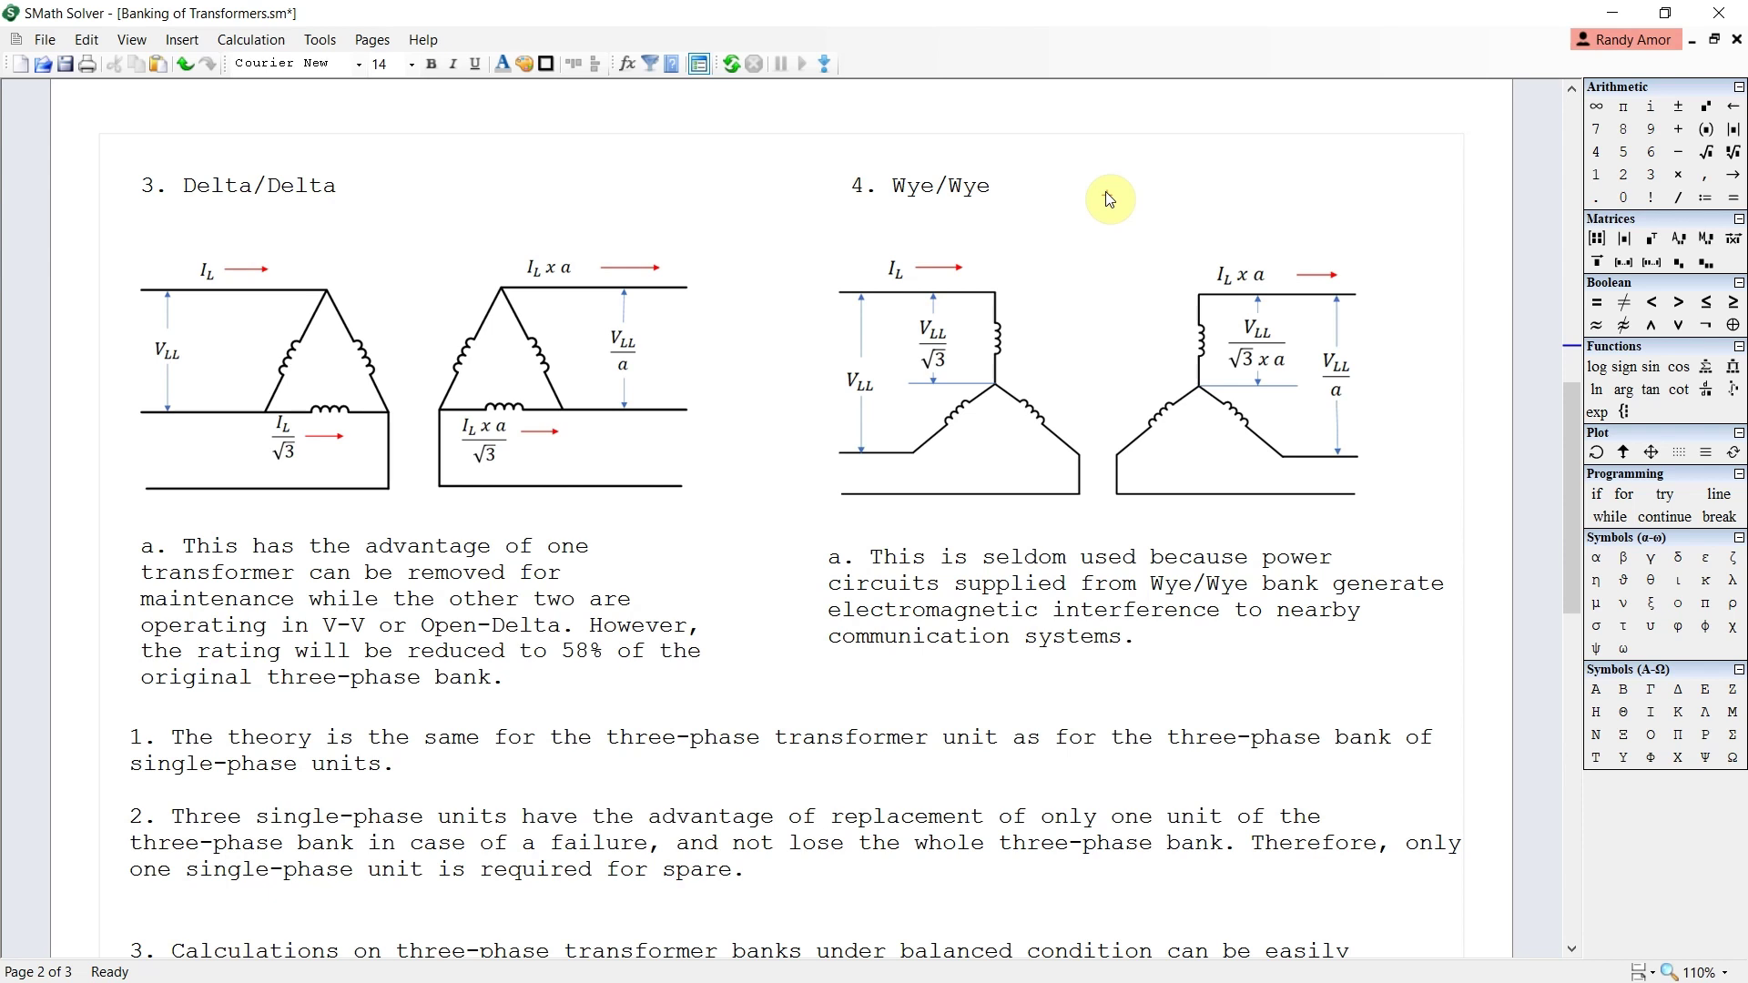
left_click(781, 522)
Scroll past the page 2 notes to the Sample Problem circuit on page 3.
scroll(1025, 532, "down", 5)
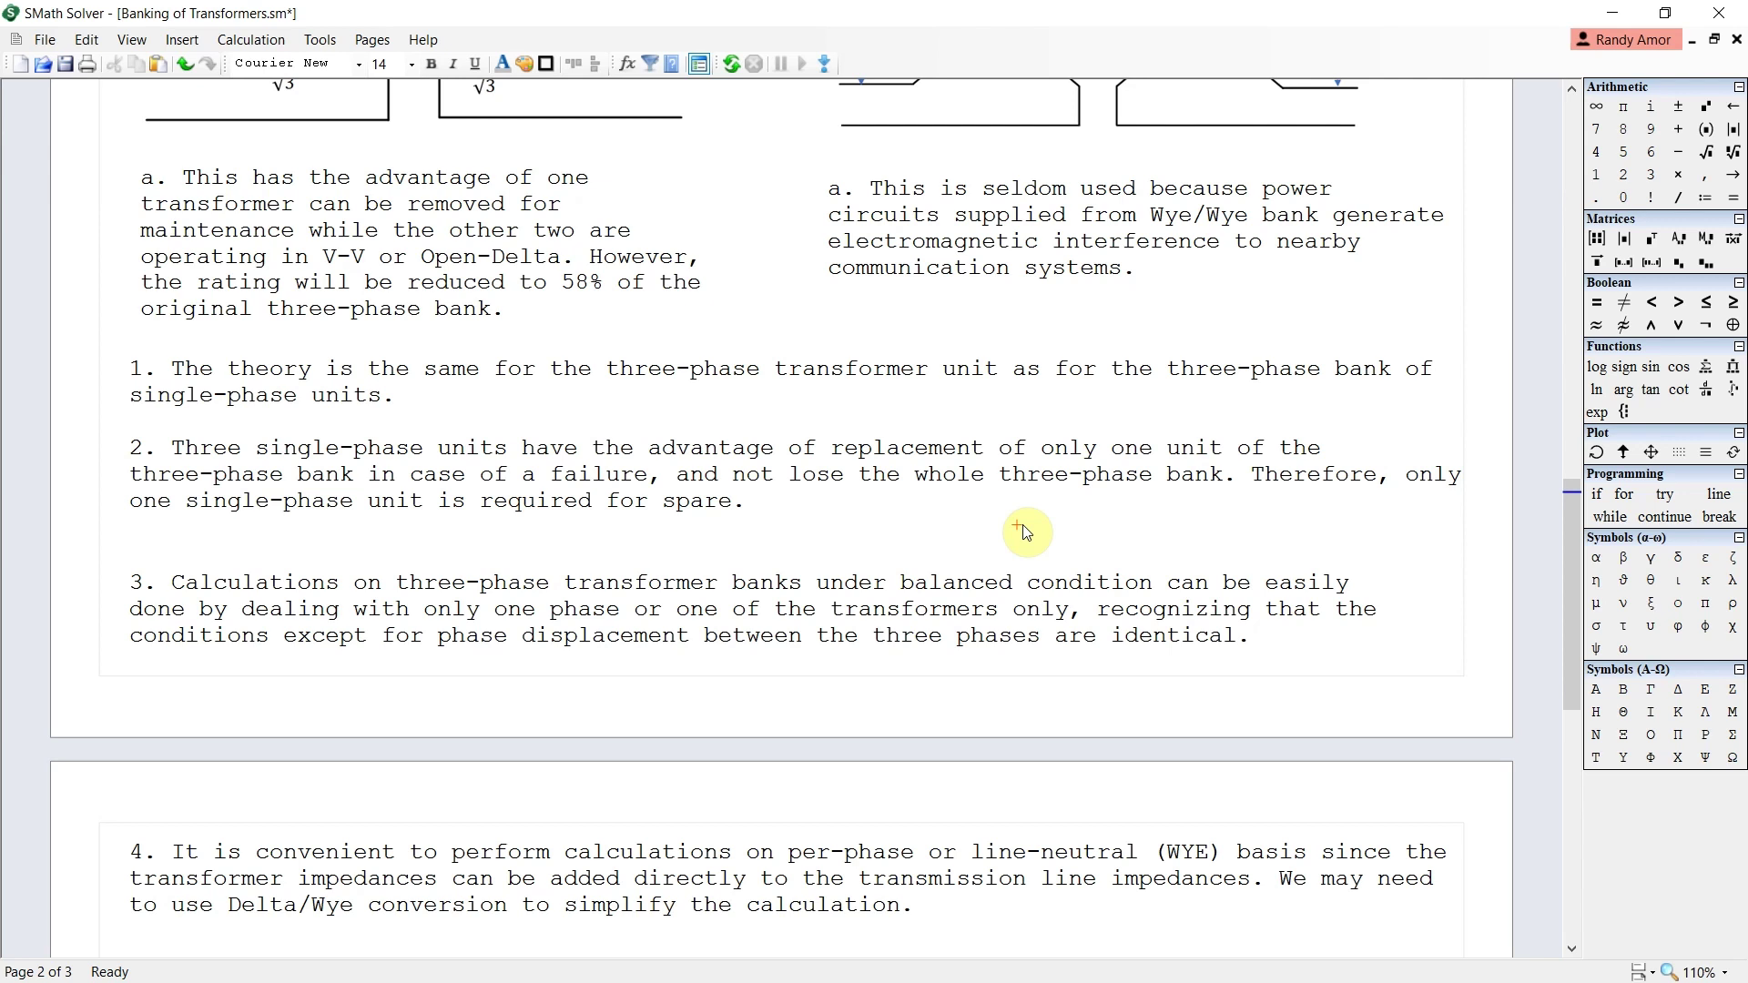
scroll(1025, 533, "down", 10)
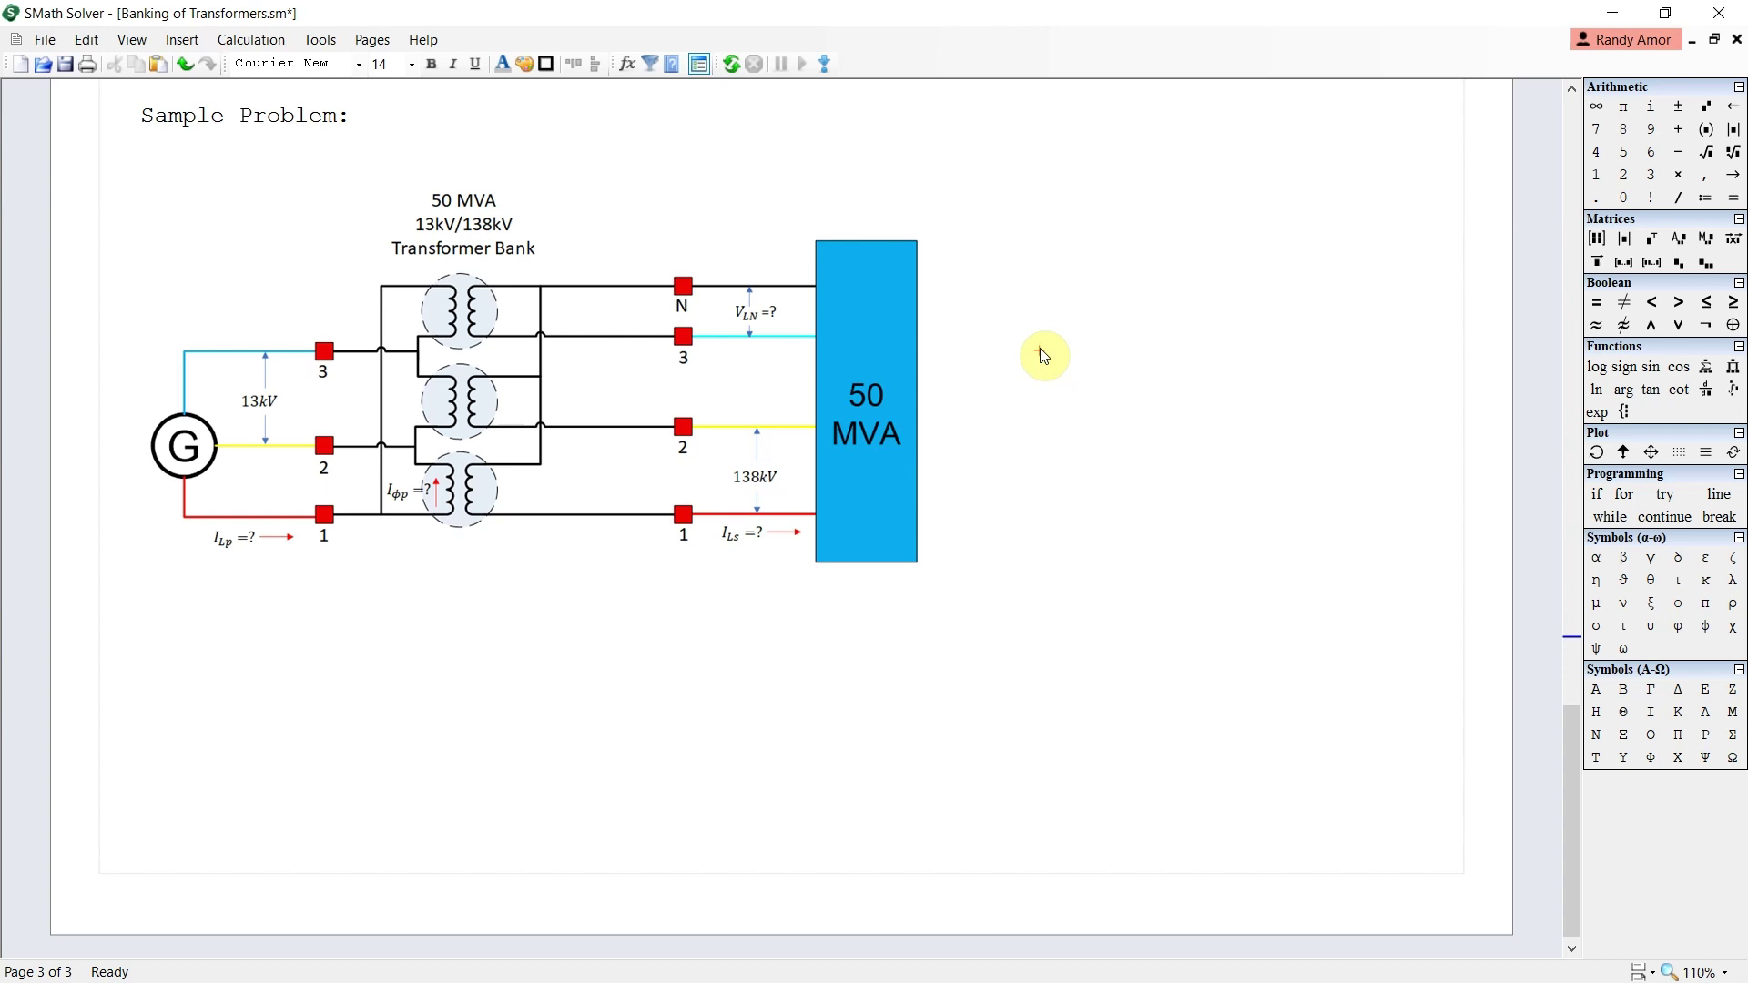
Define S := 50·10^6, V_Lp := 13·10^3 and V_Ls := 138·10^3 as separate math regions beside the diagram.
scroll(1040, 348, "up", 1)
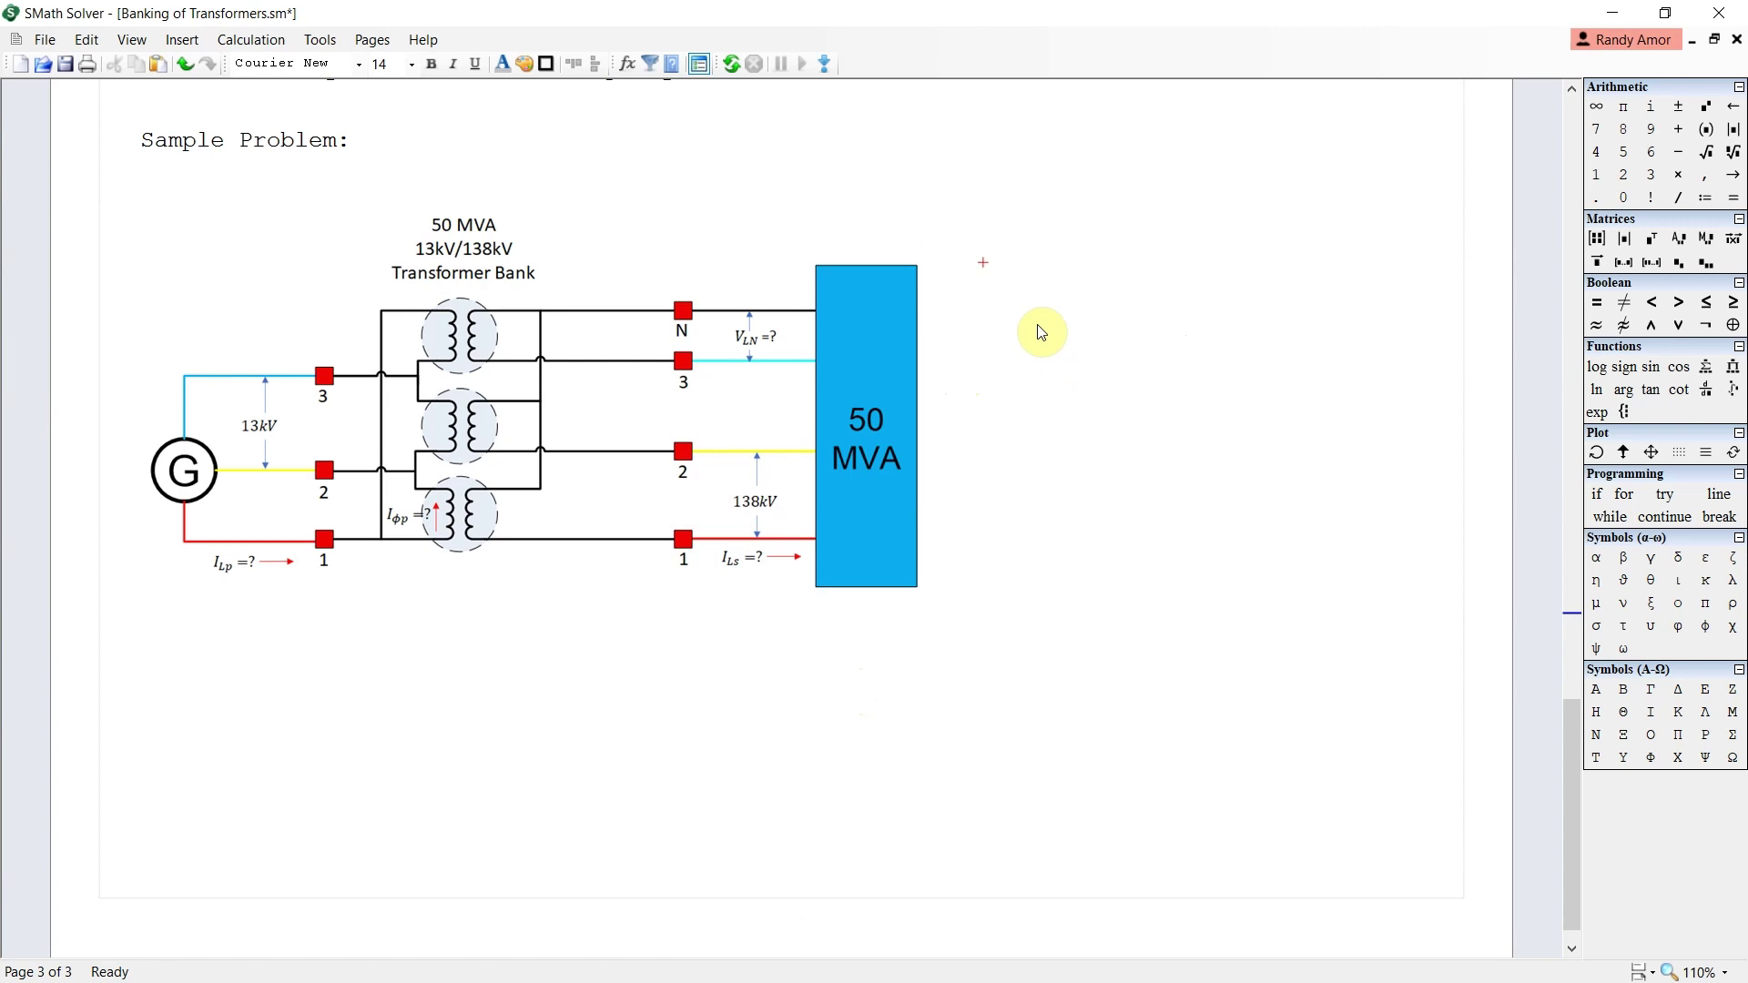
type("S")
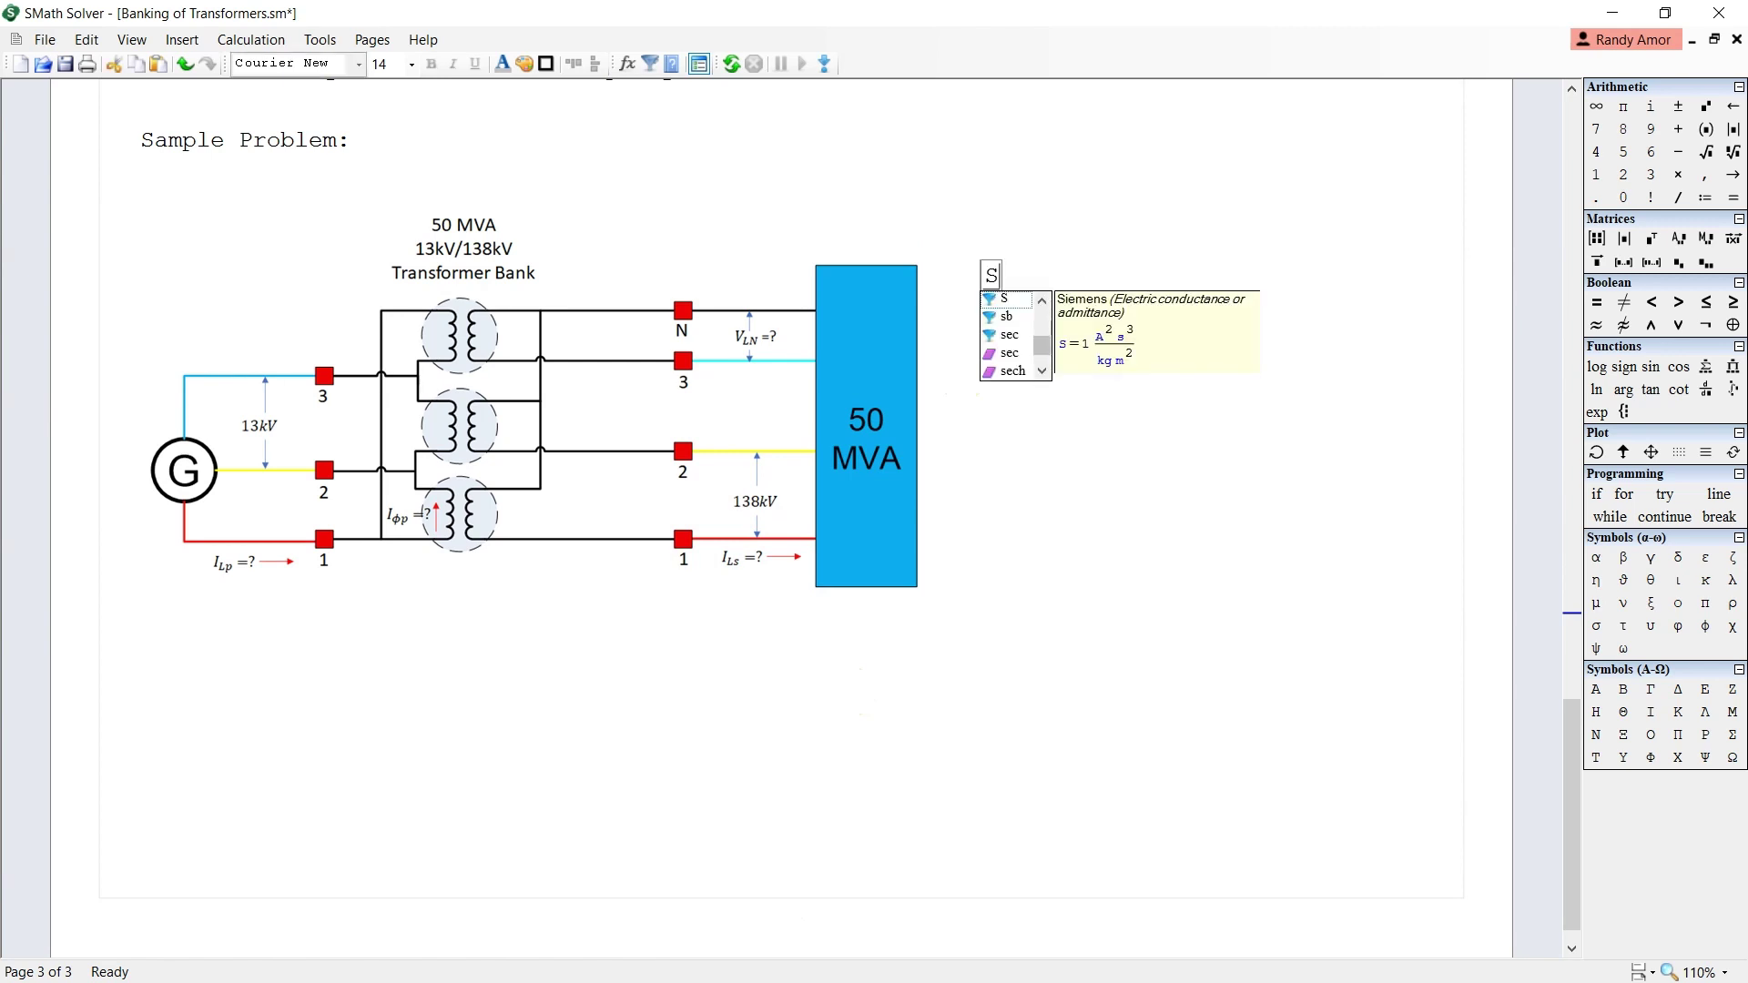
type(":50")
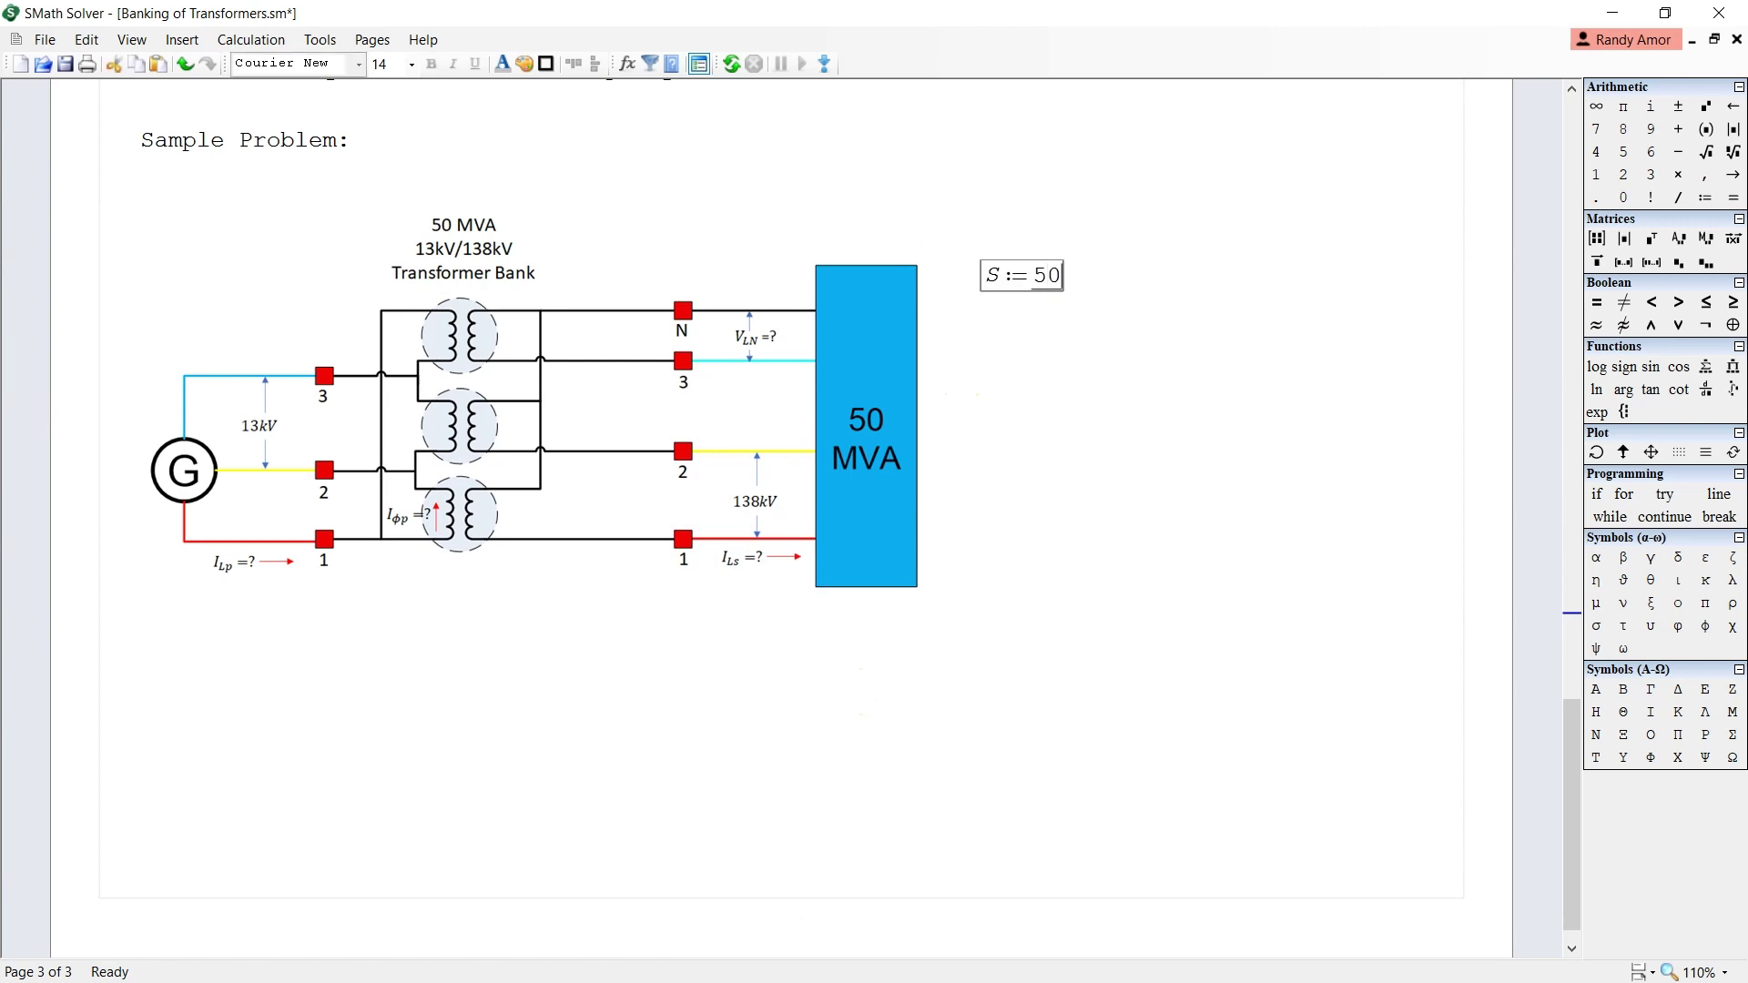
type("*10^6")
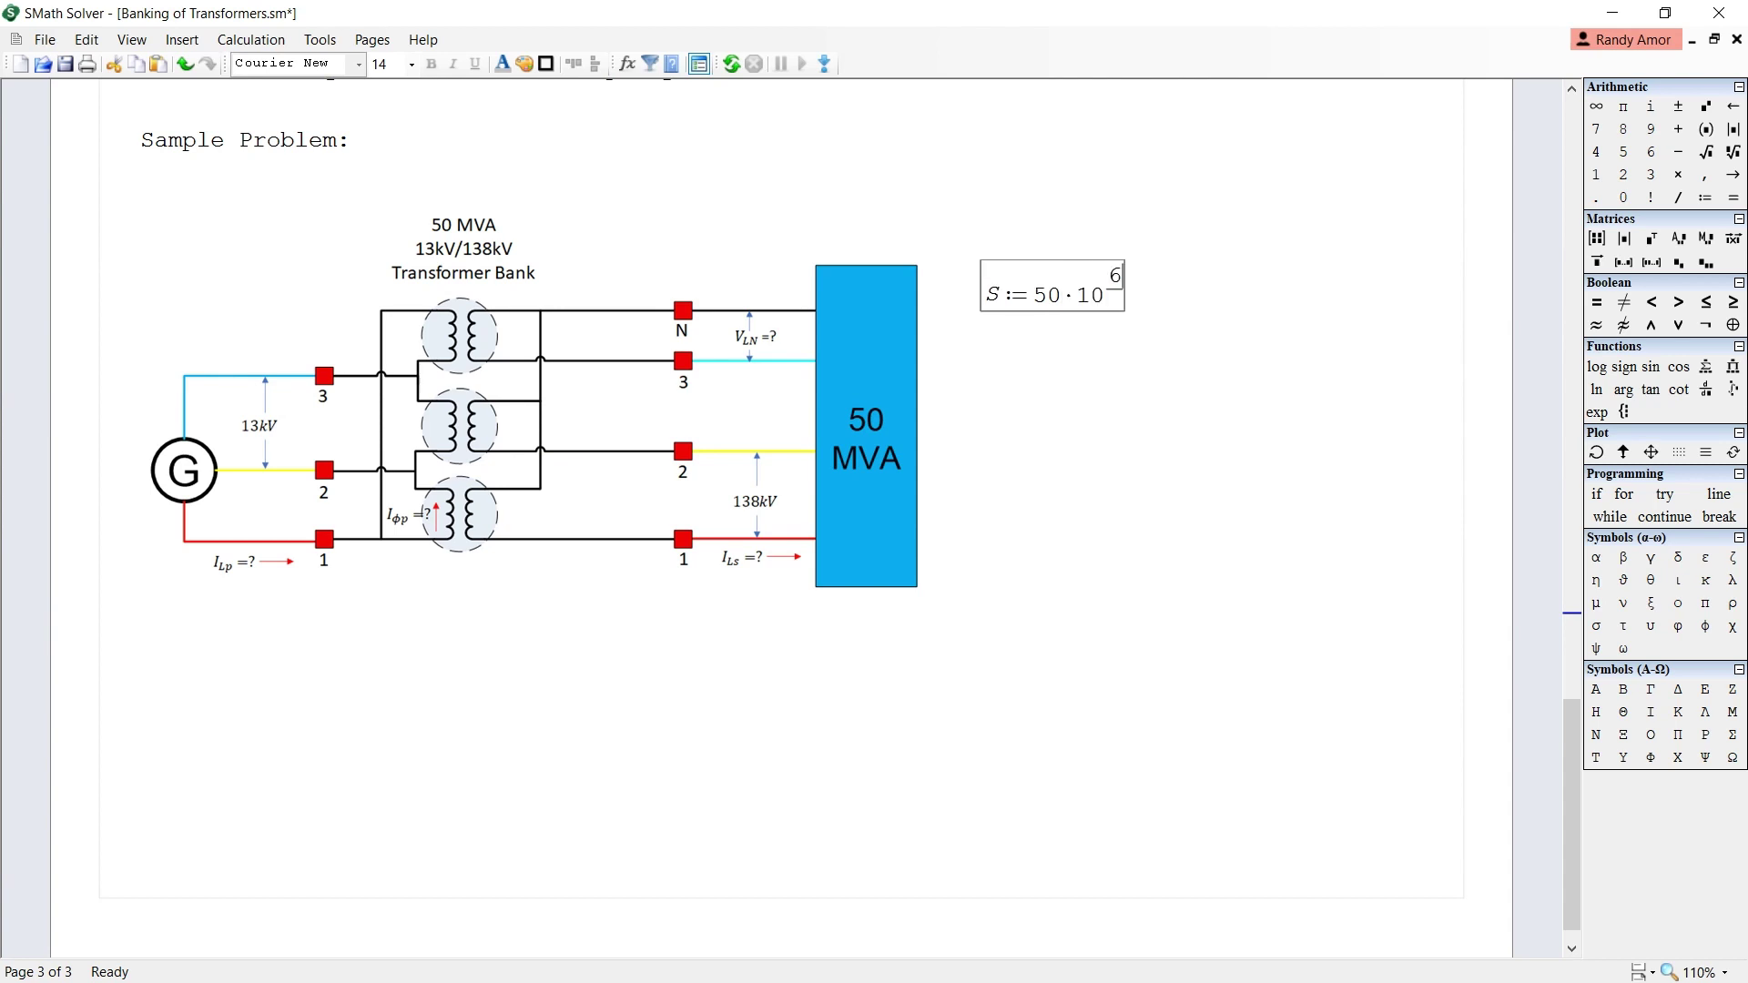
key("Return")
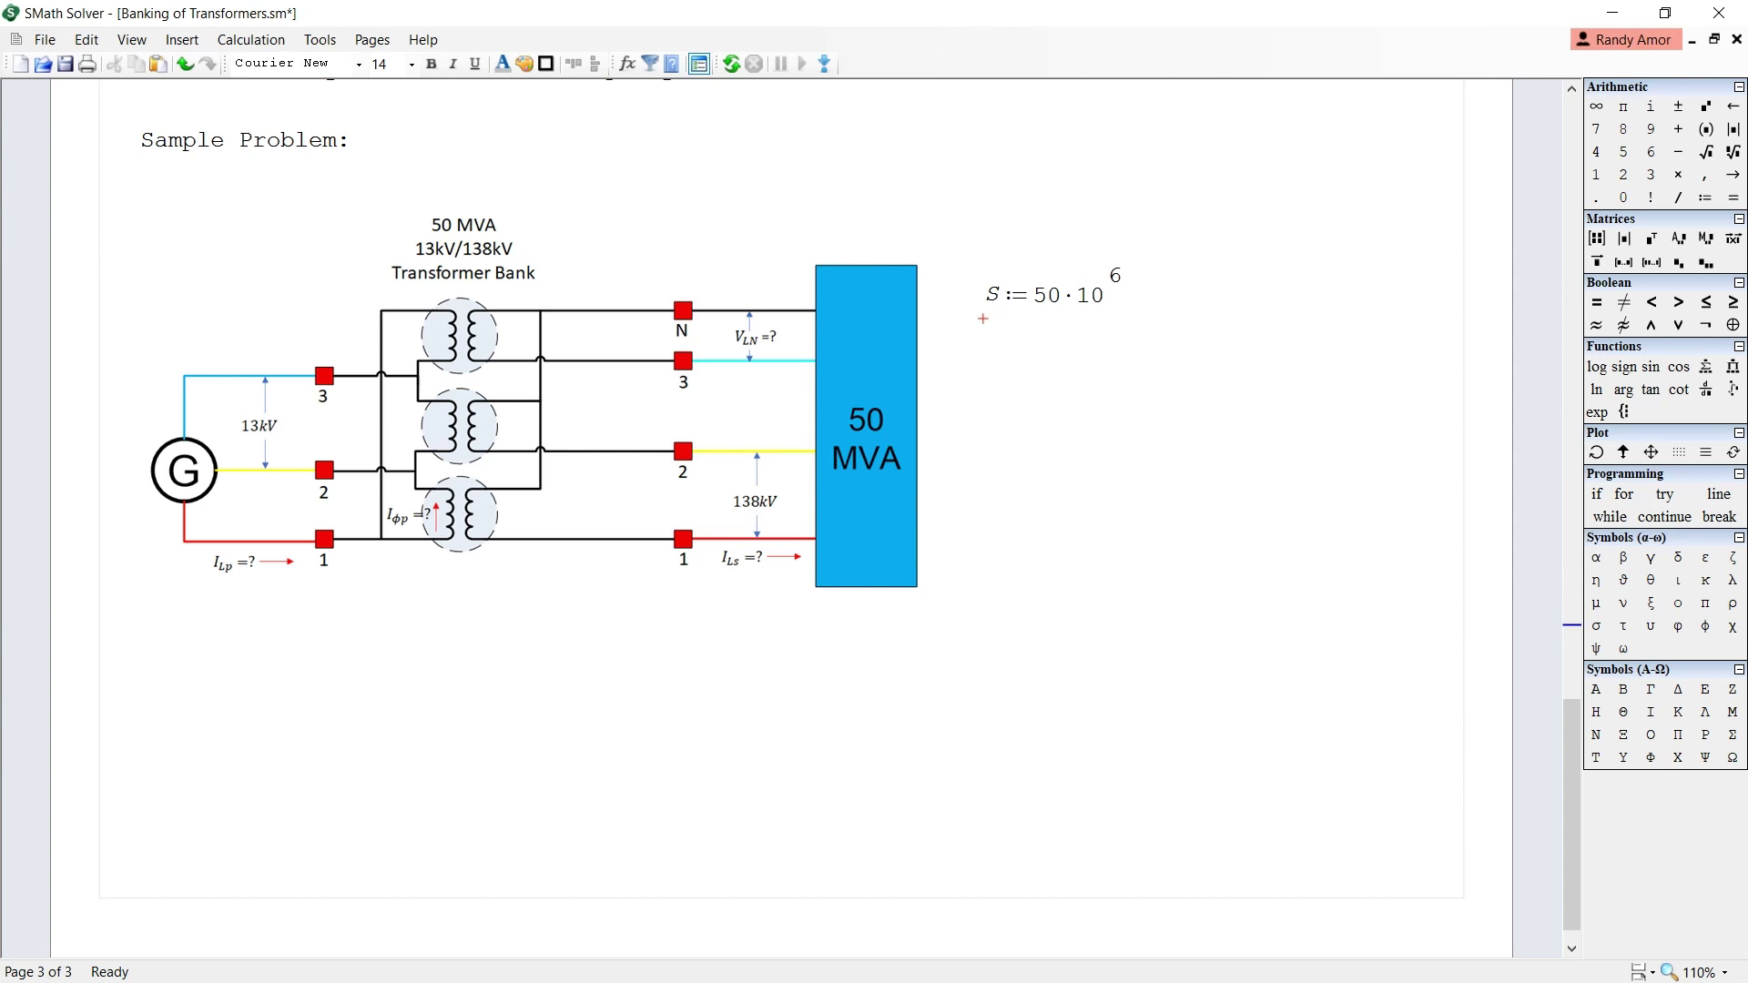
type("V")
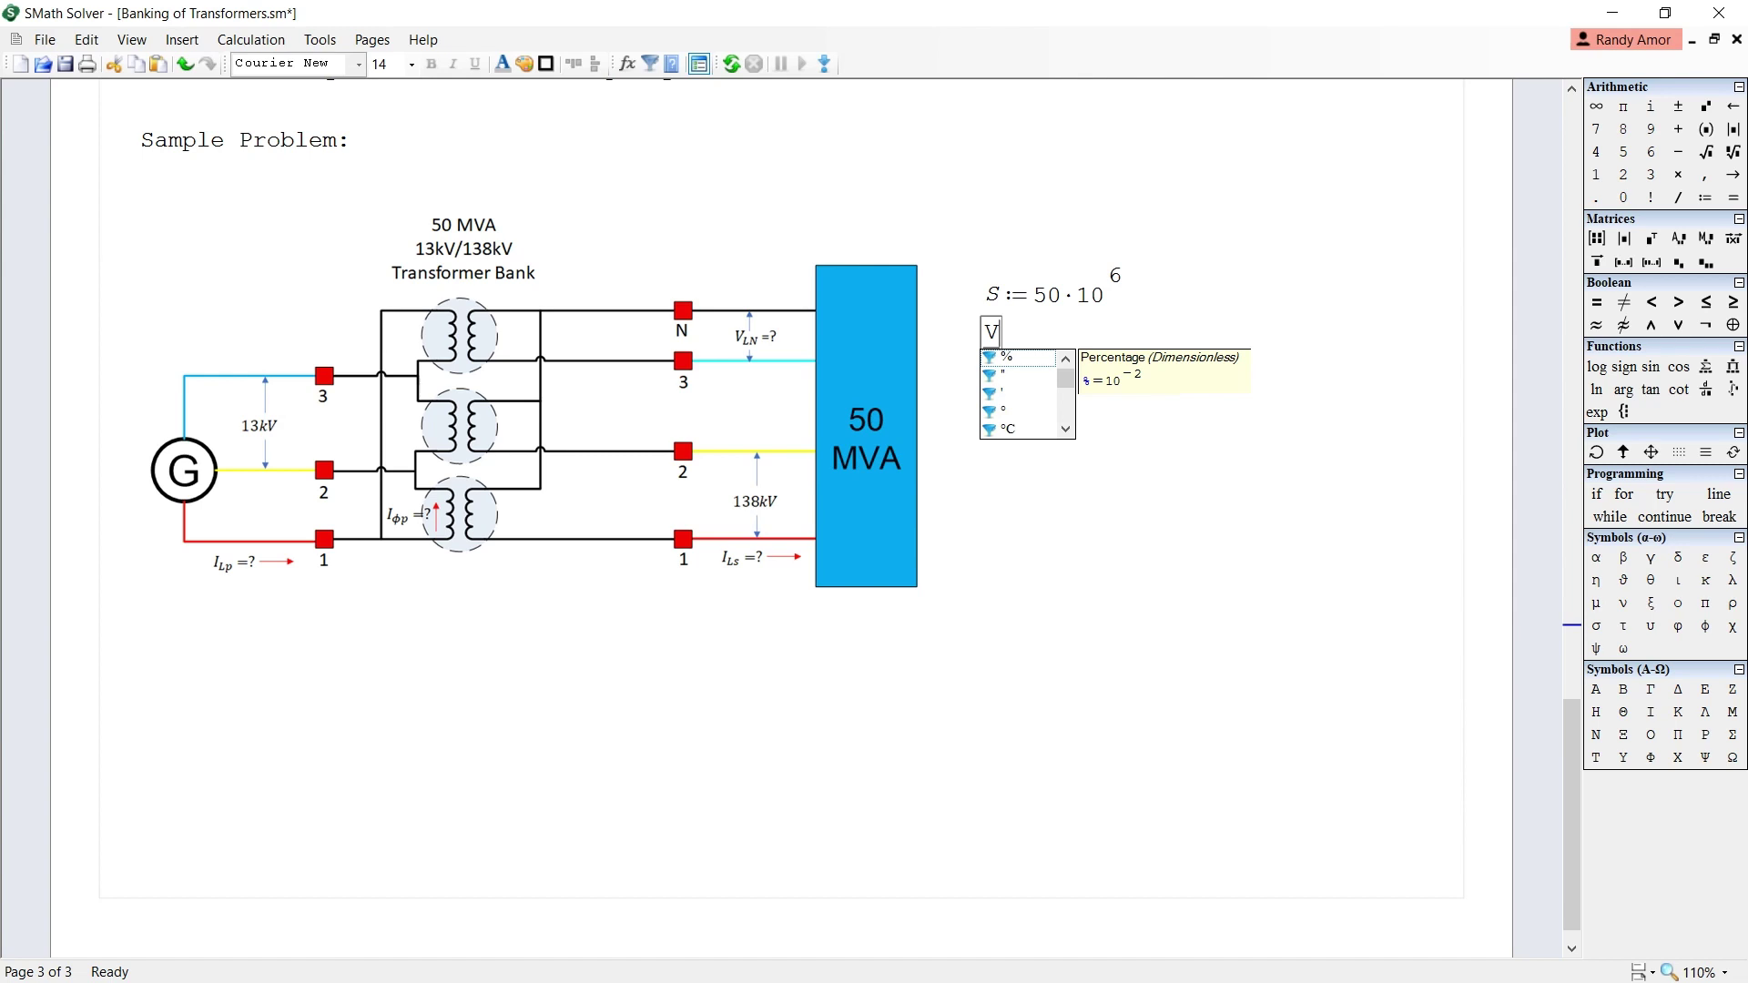
type(".L")
type("p")
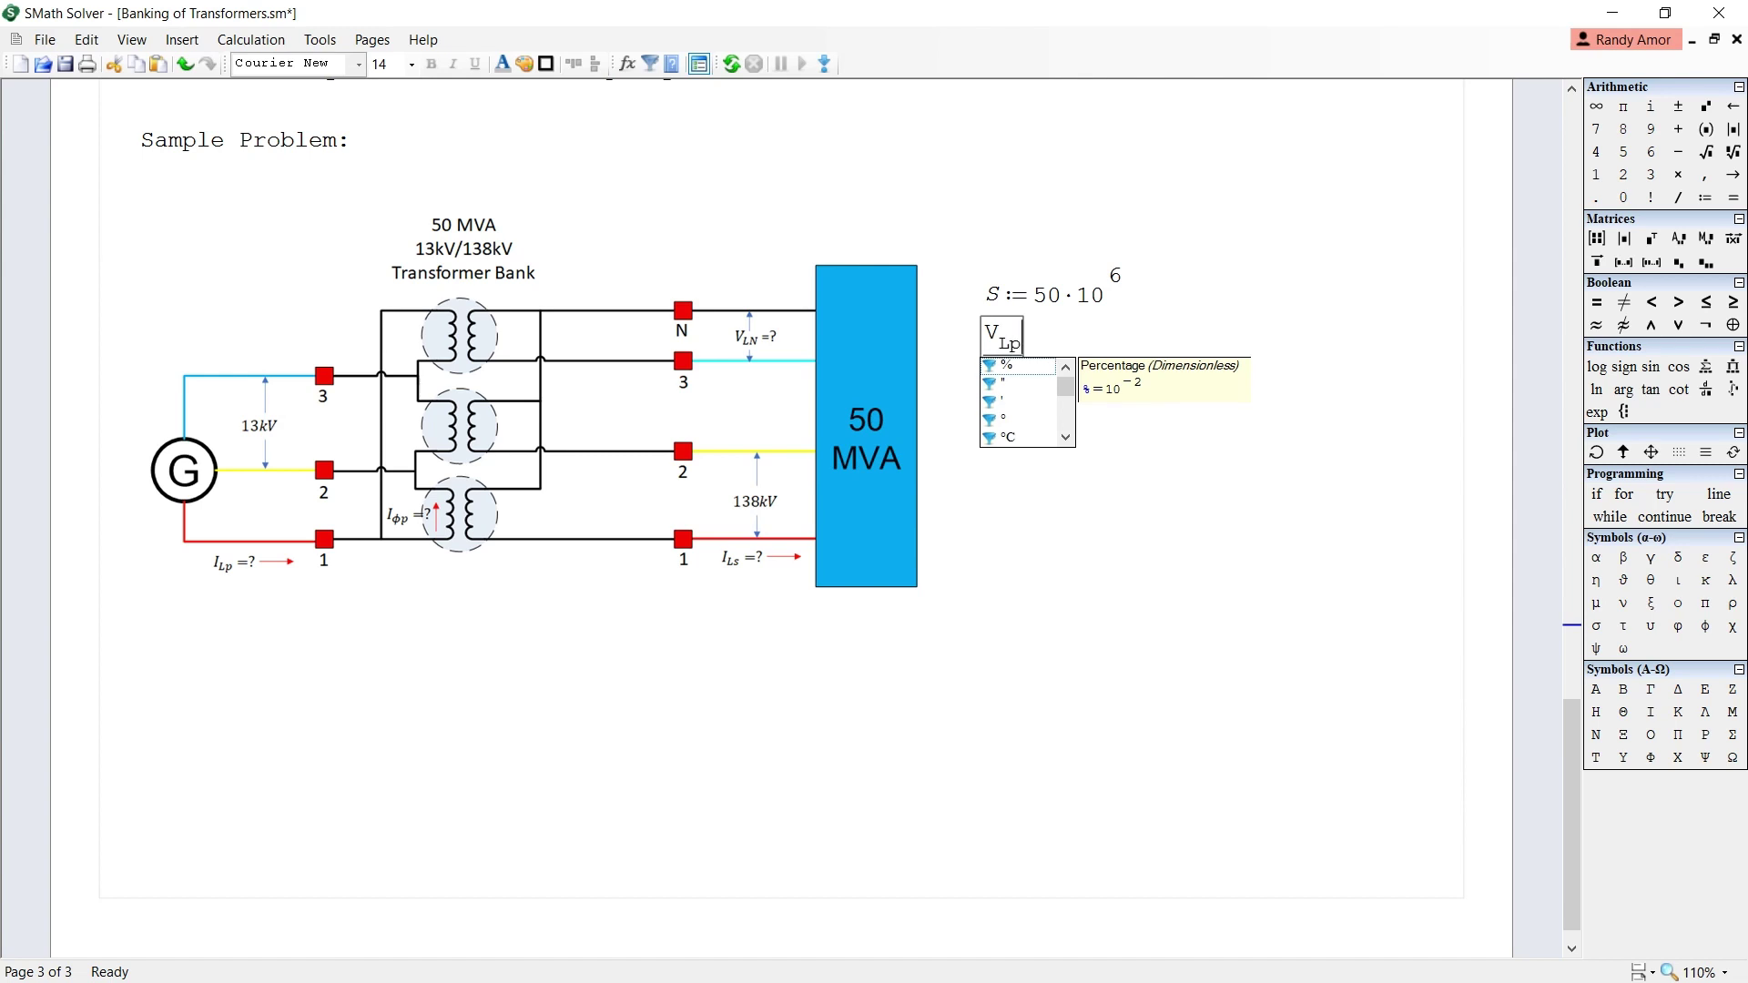
type(":=13")
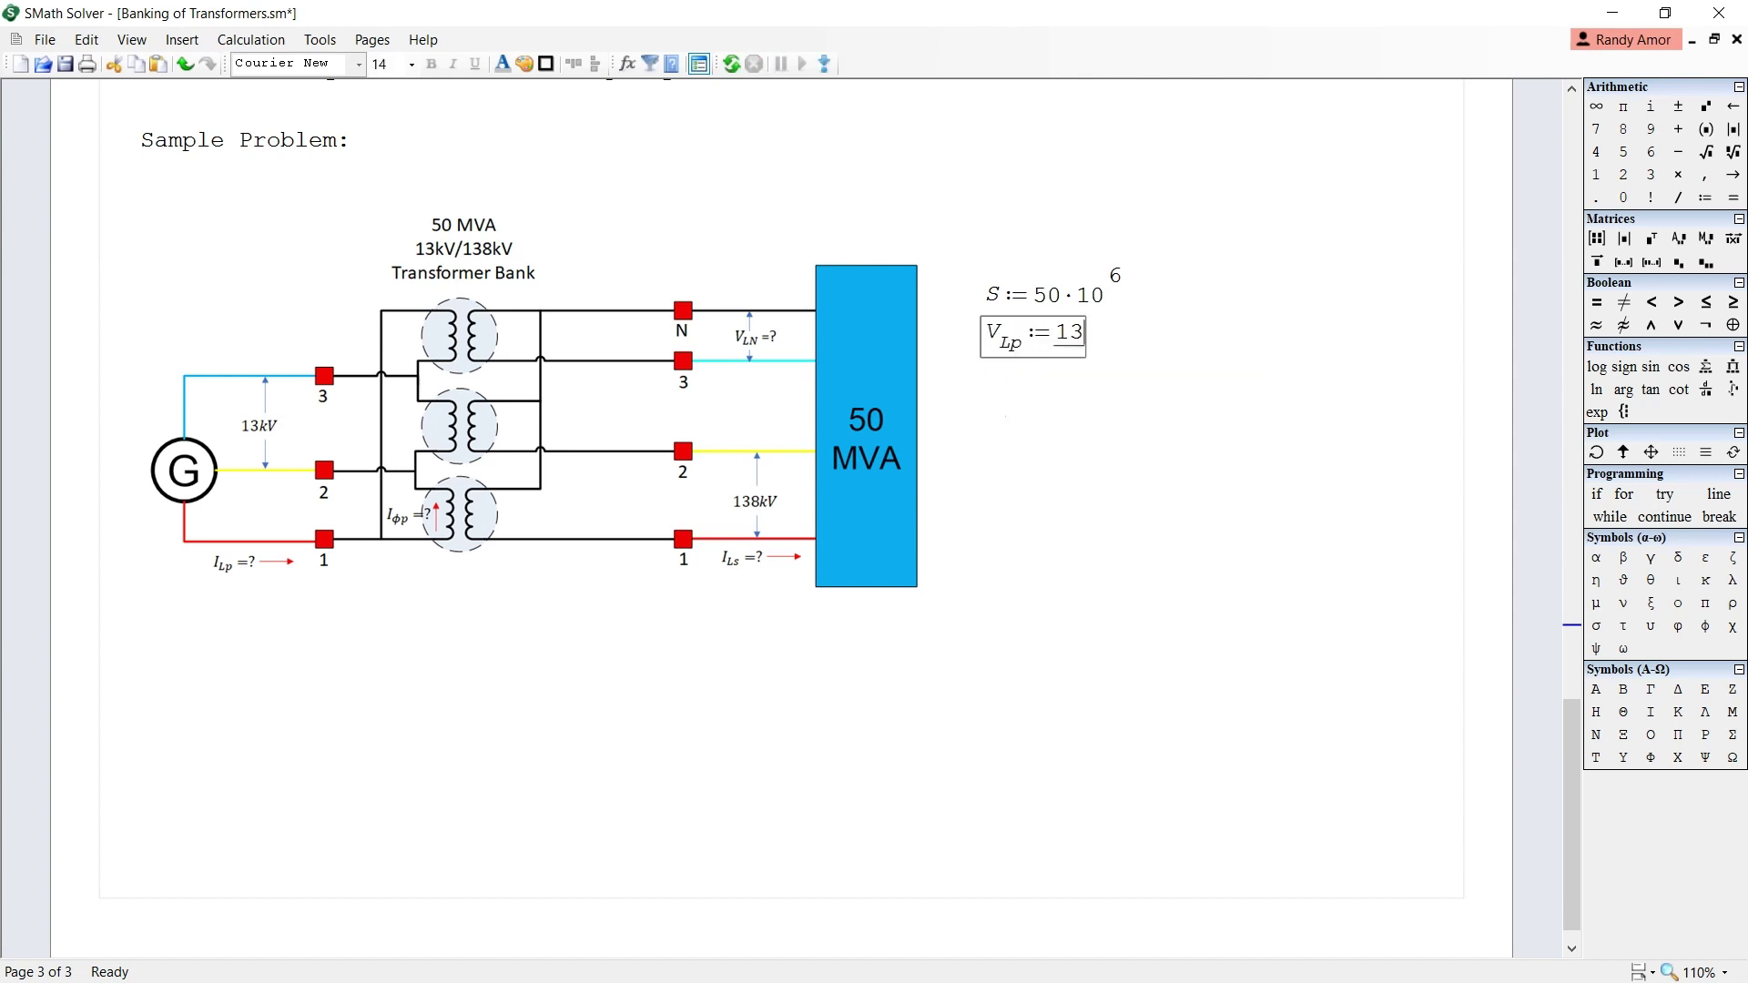
type("*10^3")
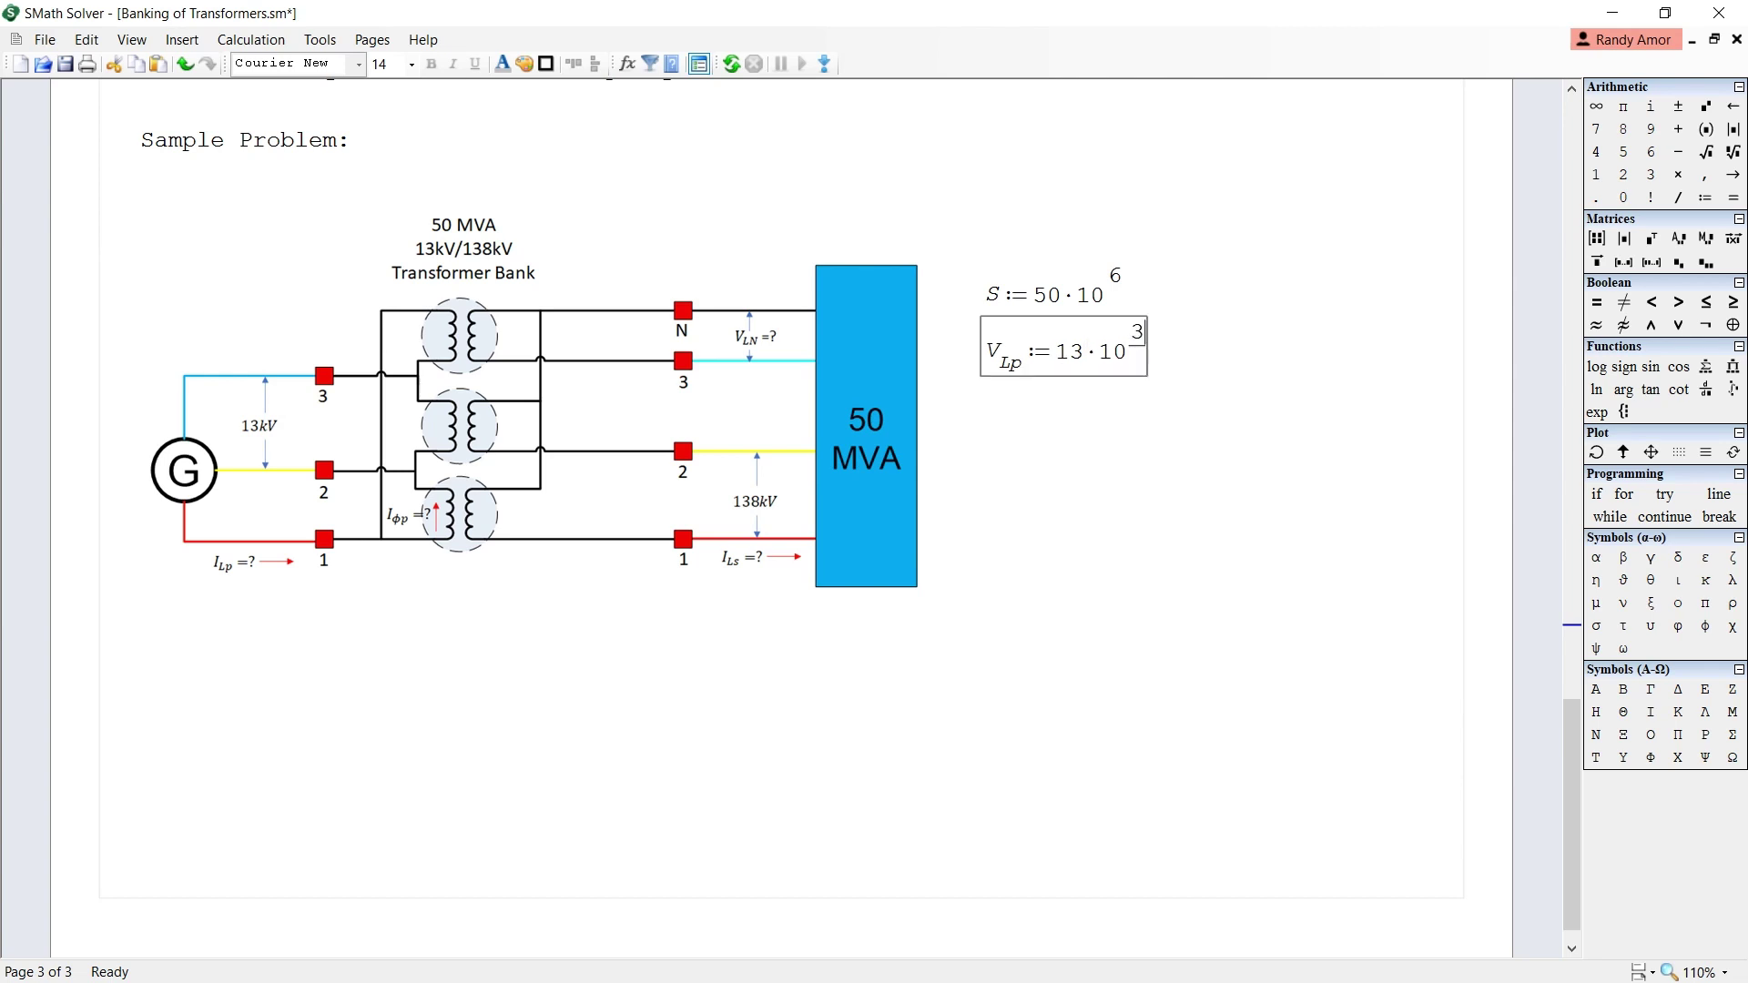
key("Return")
left_click(983, 386)
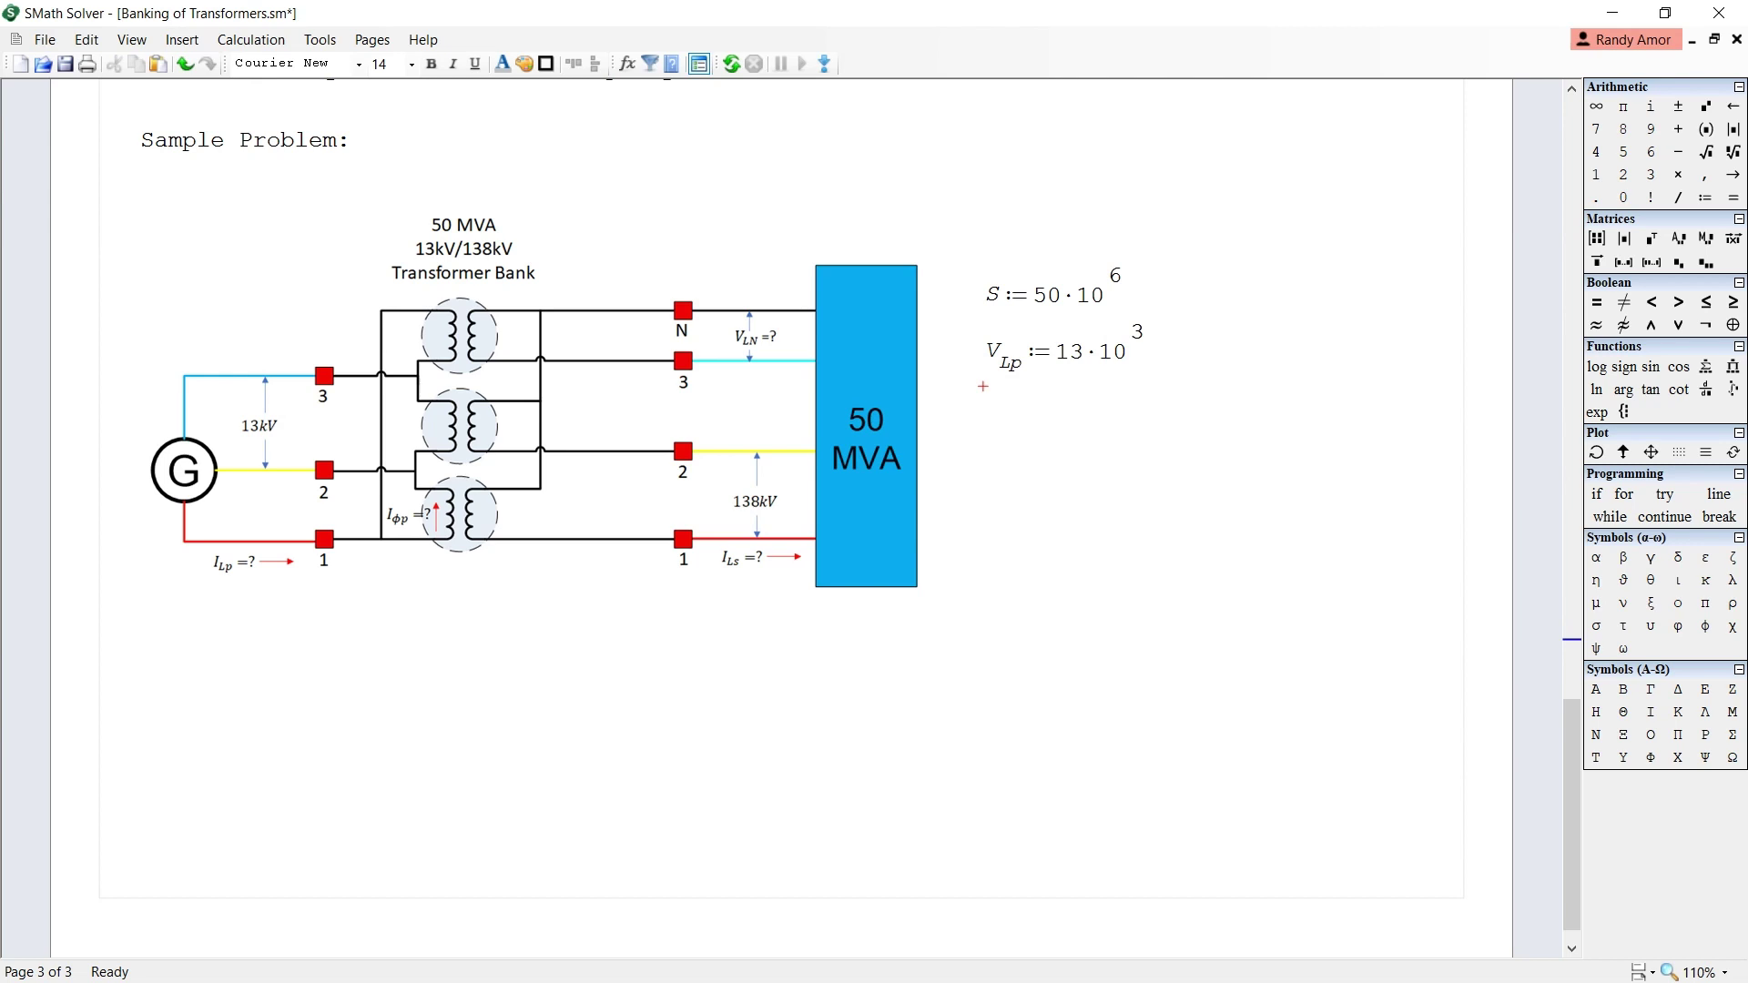
type("V")
key("Down")
key("Down")
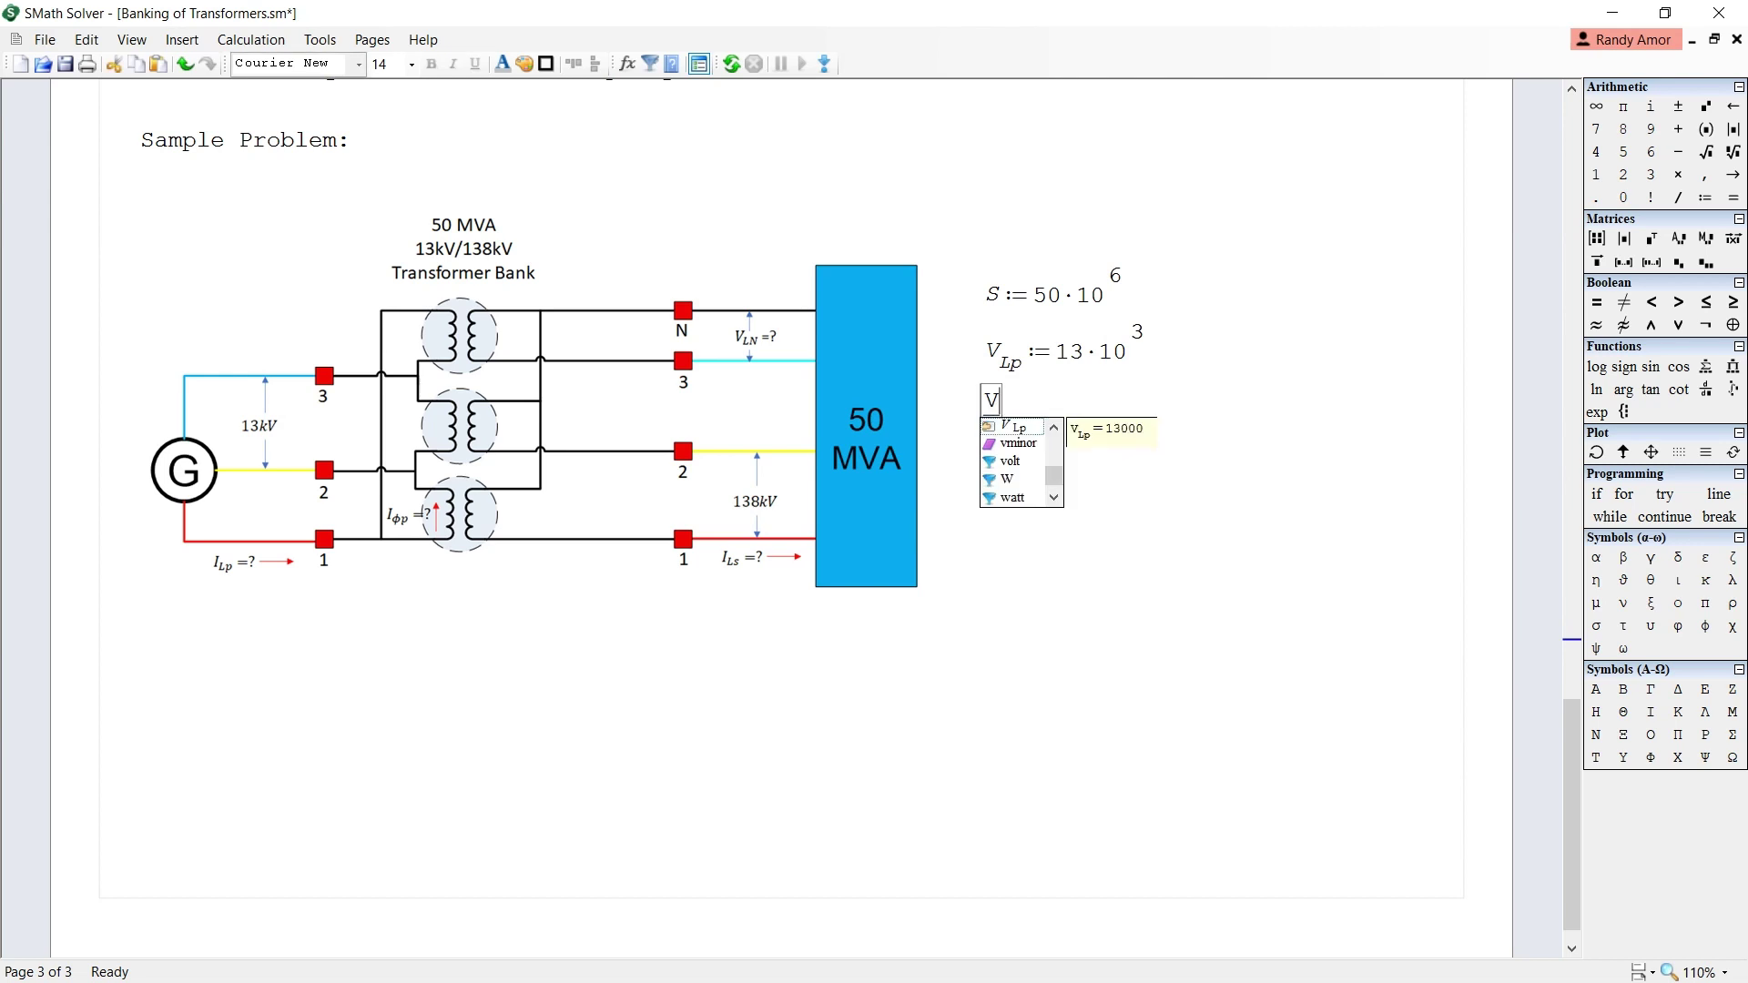
type(".L")
type("s")
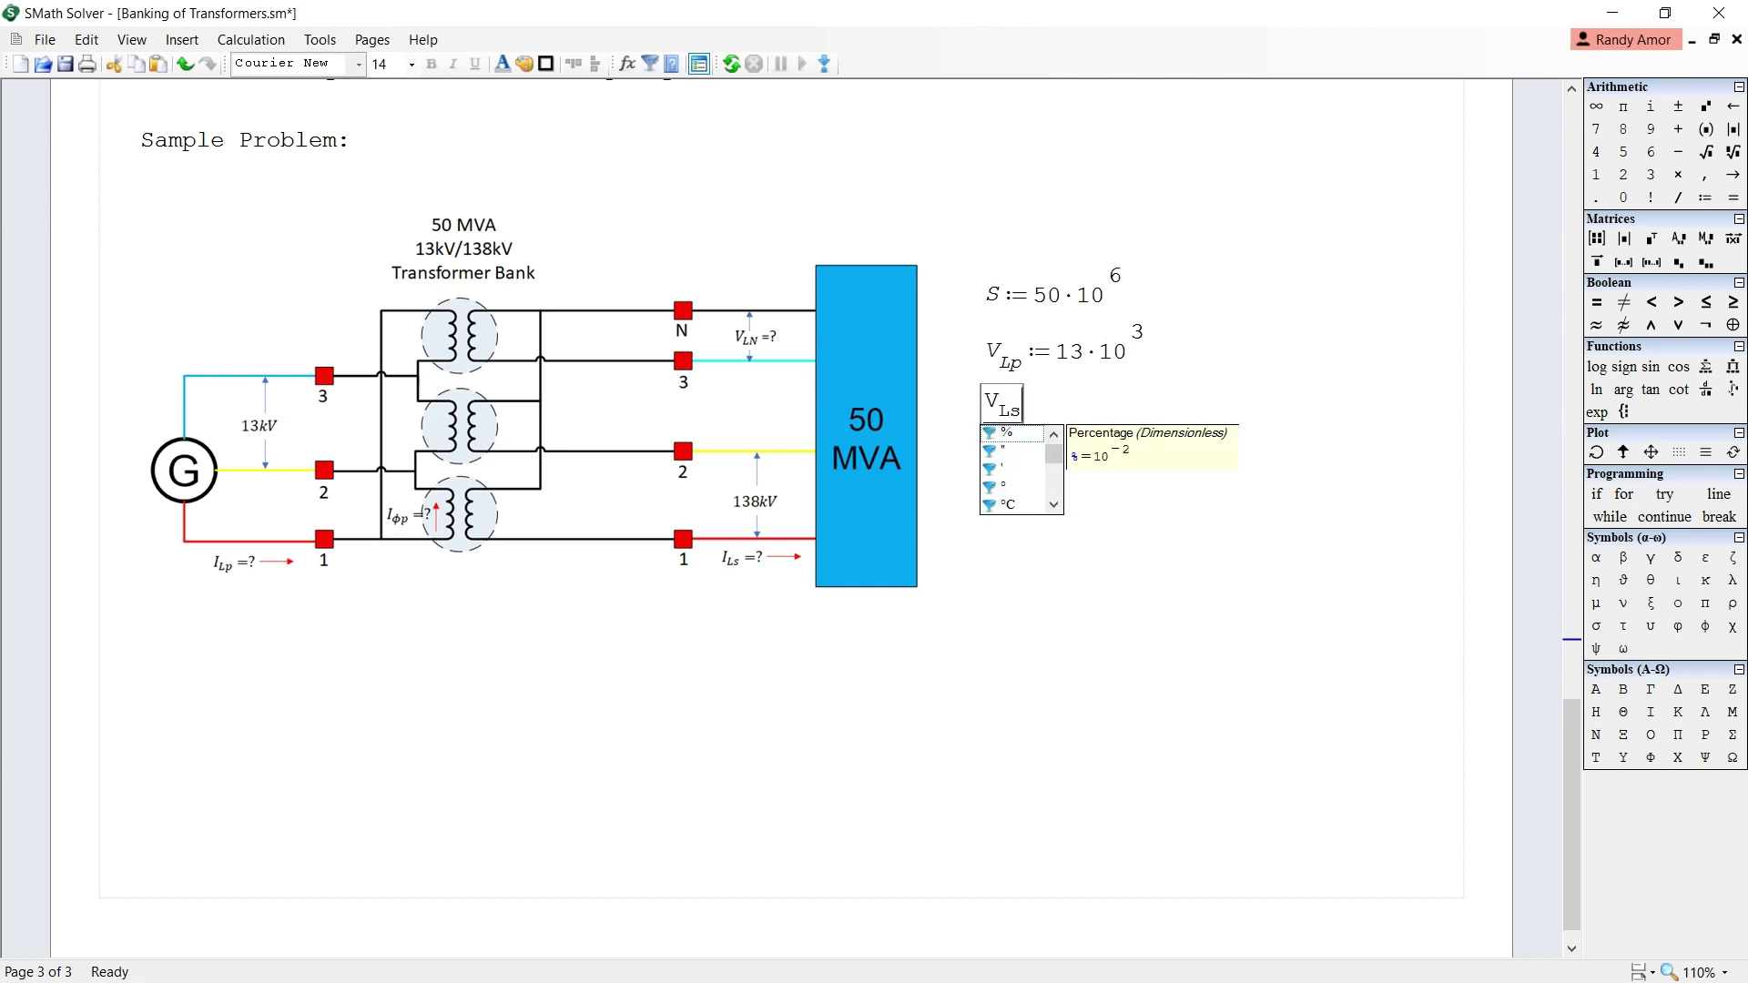
type(":=13")
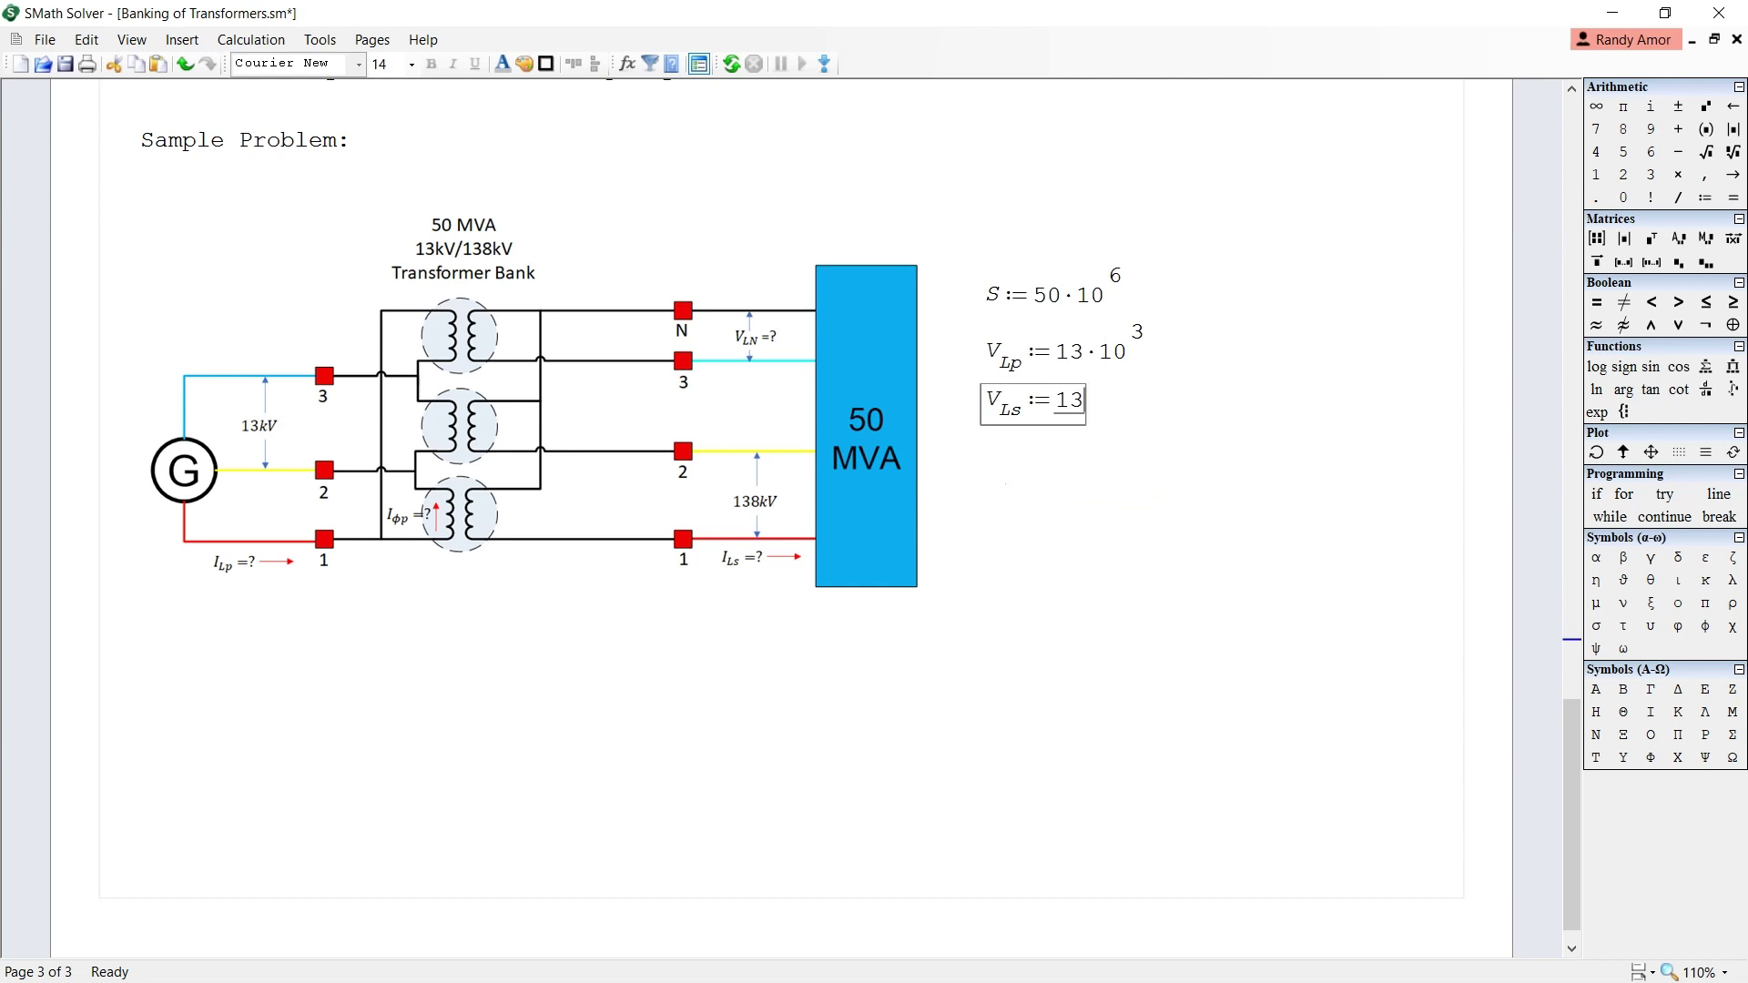
type("8*10")
type("^")
type("3")
left_click(982, 466)
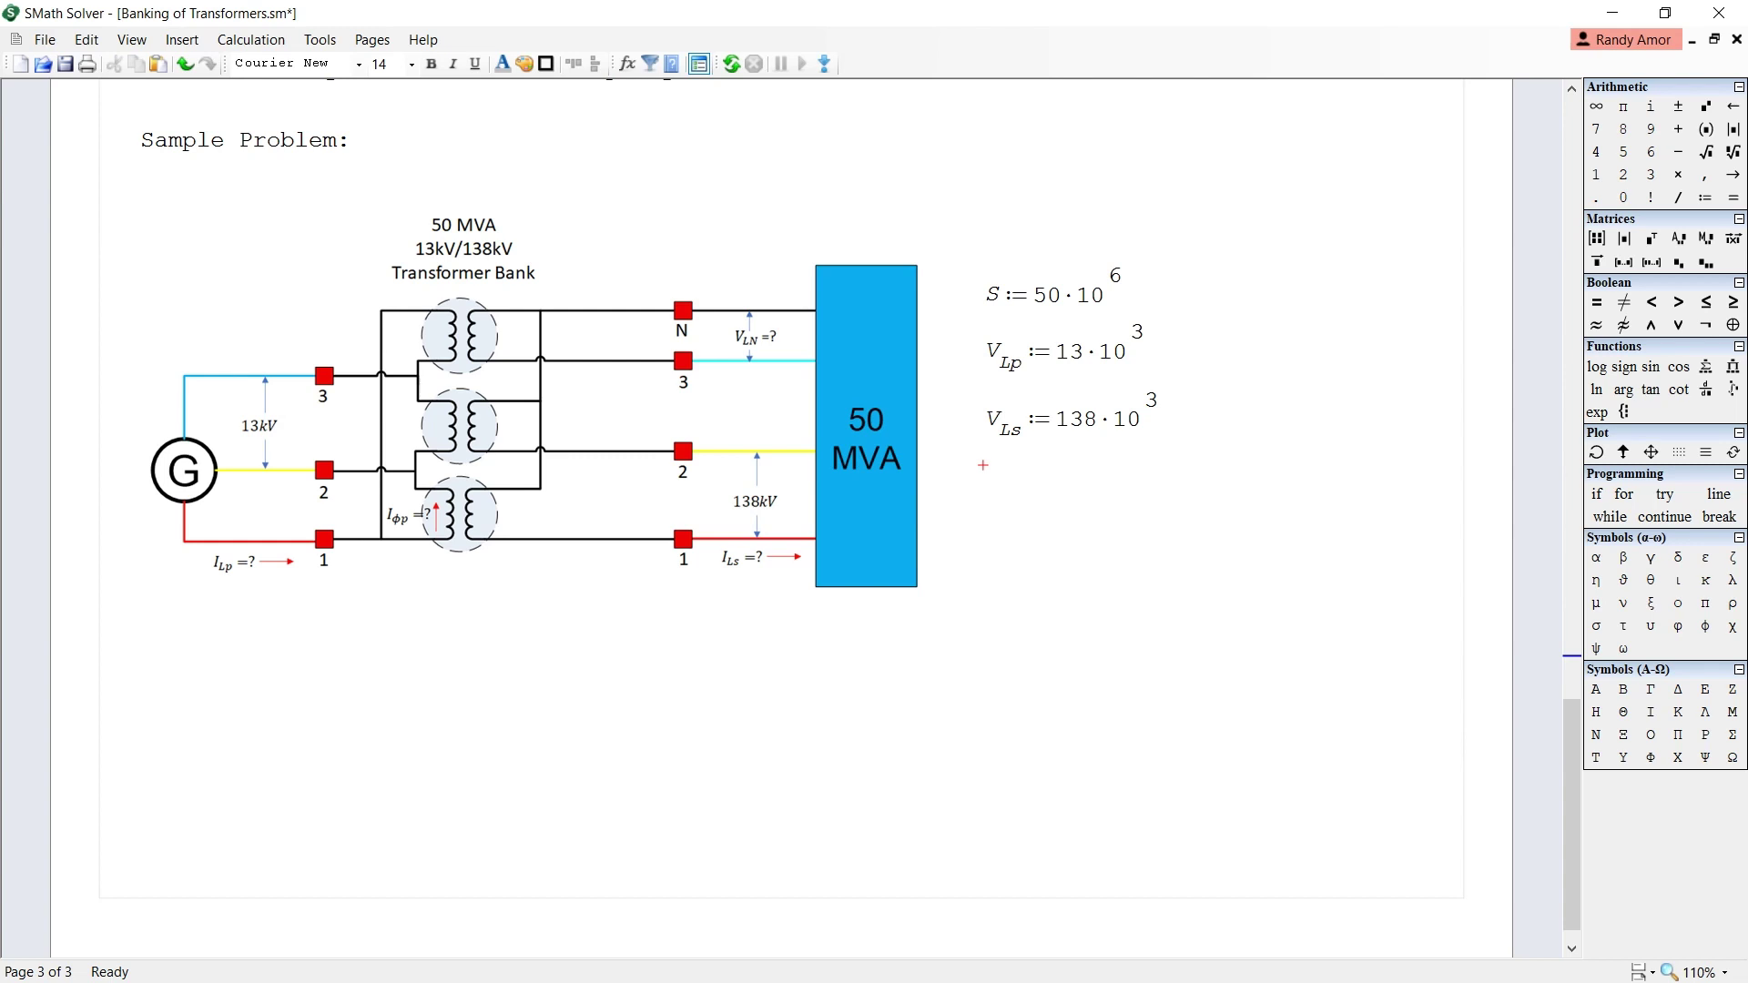
Enter I_Lp := S/(√3·V_Lp) below the definitions and evaluate it to 2220.578.
type("I.L")
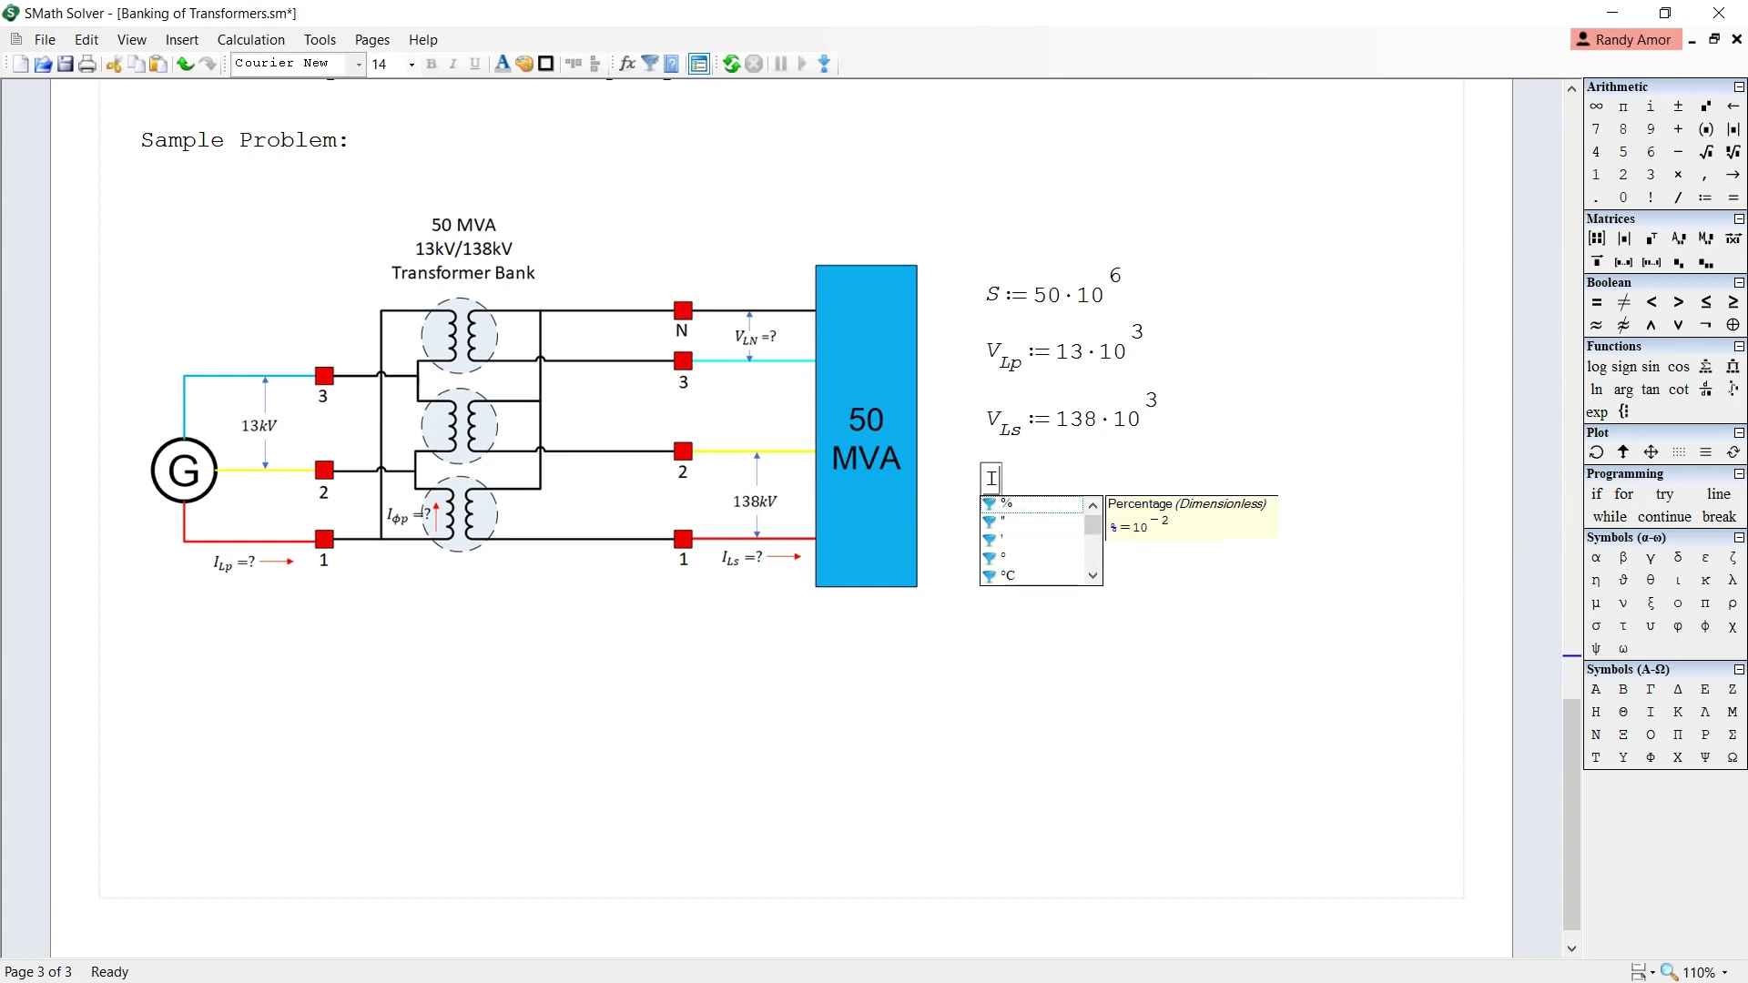
type("p")
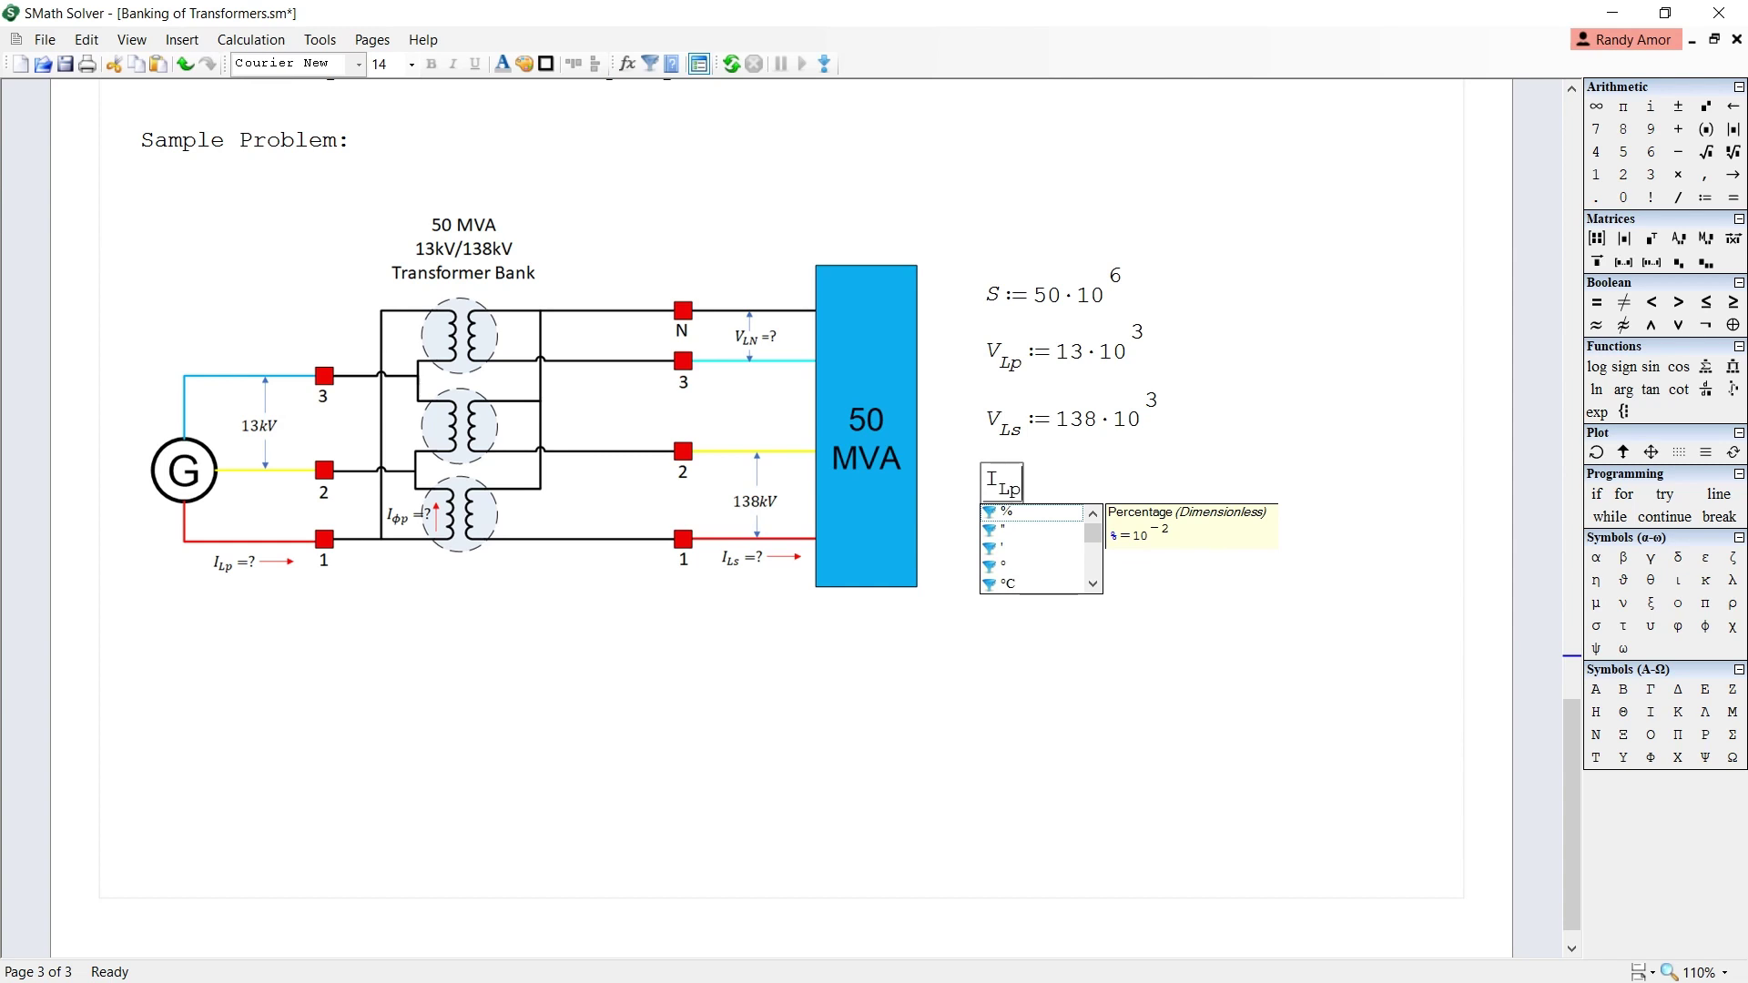
type(":=")
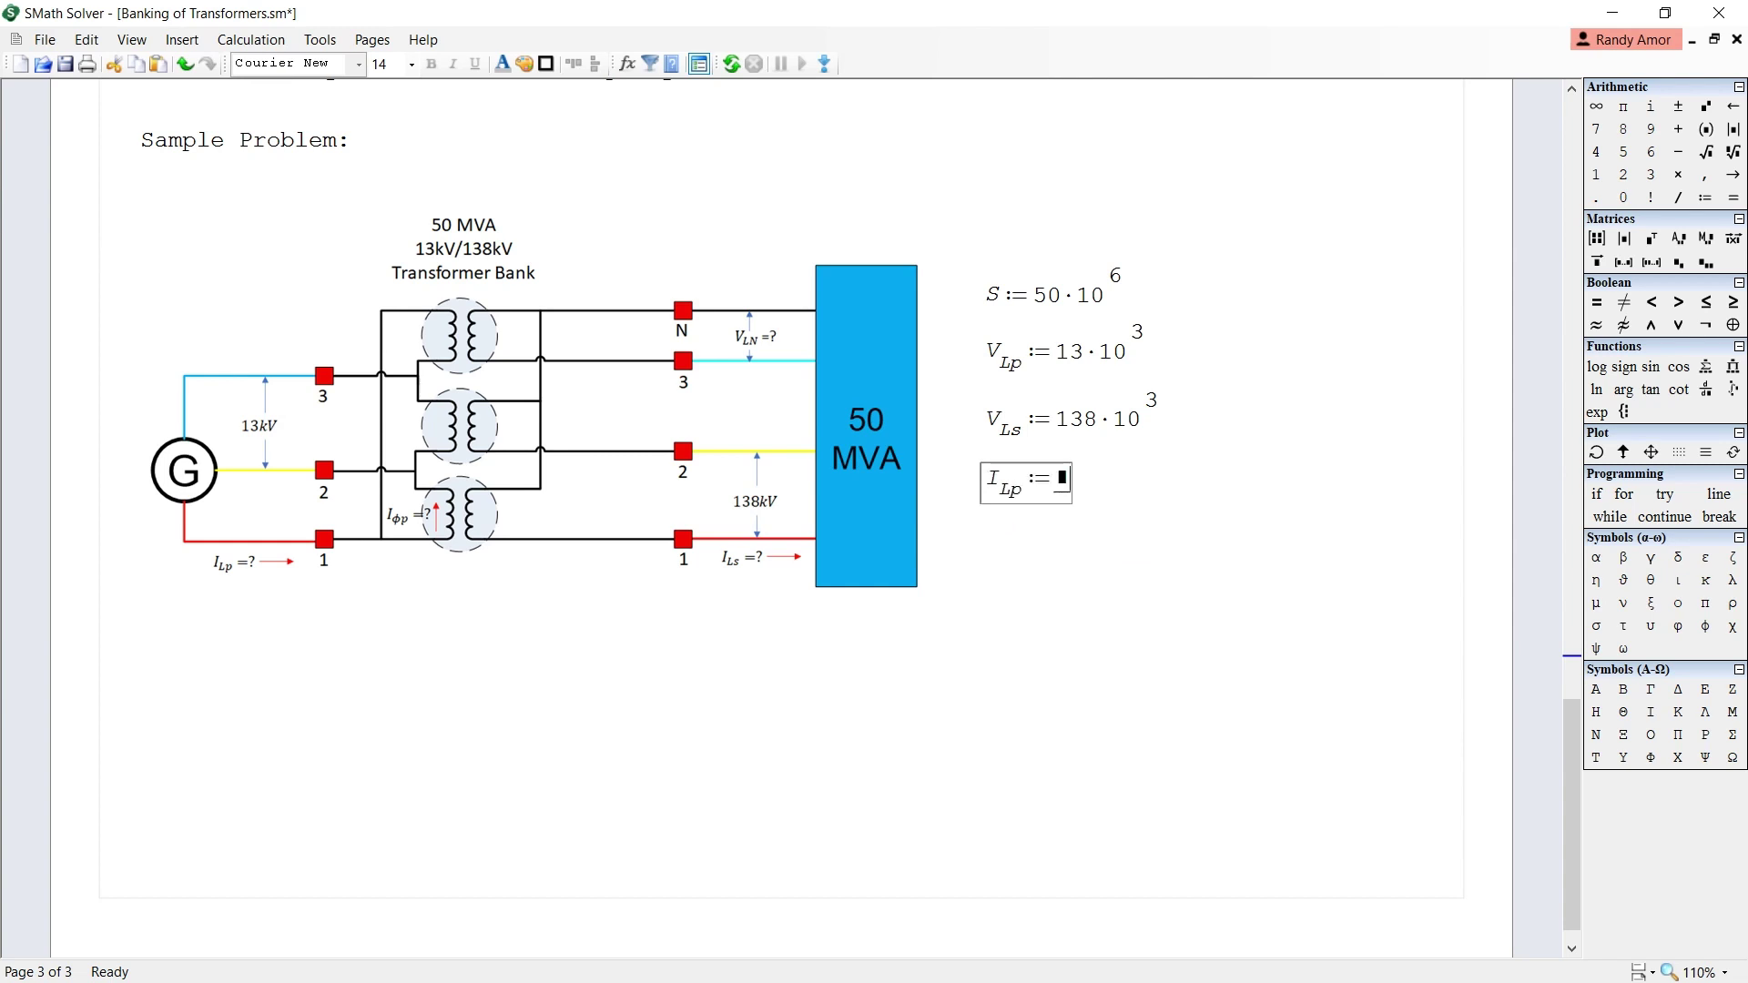
type("S")
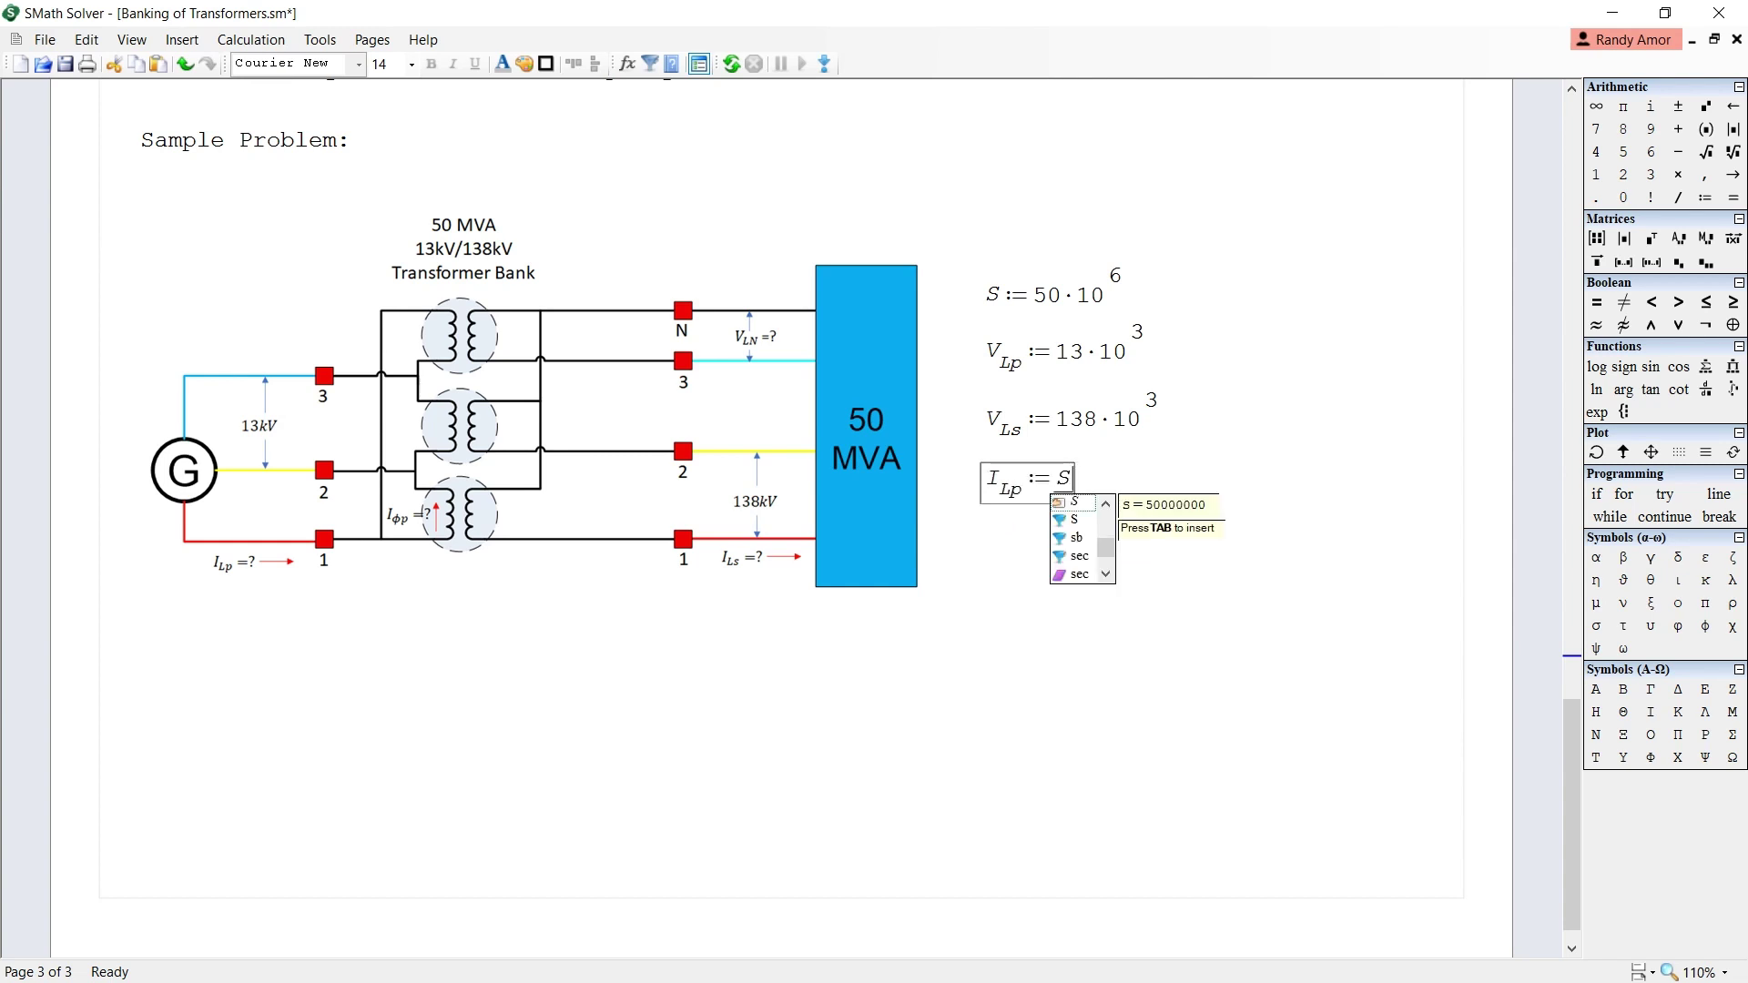
type("/")
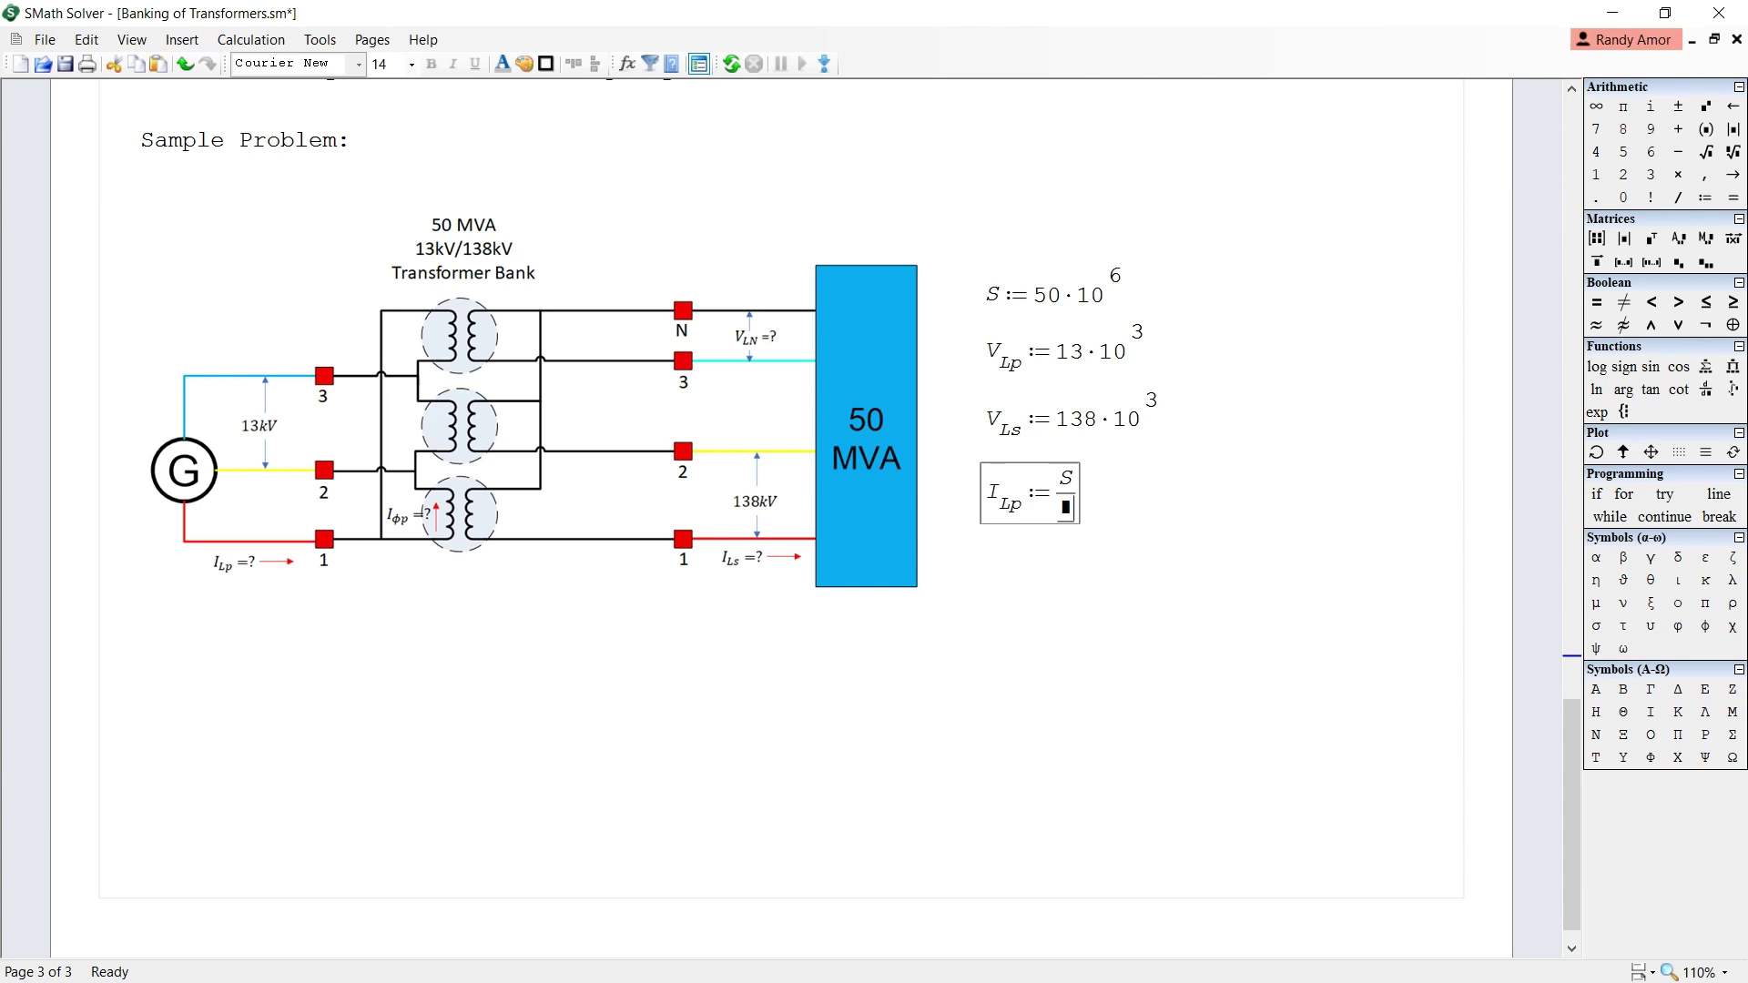
key("backslash")
type("3")
key("space")
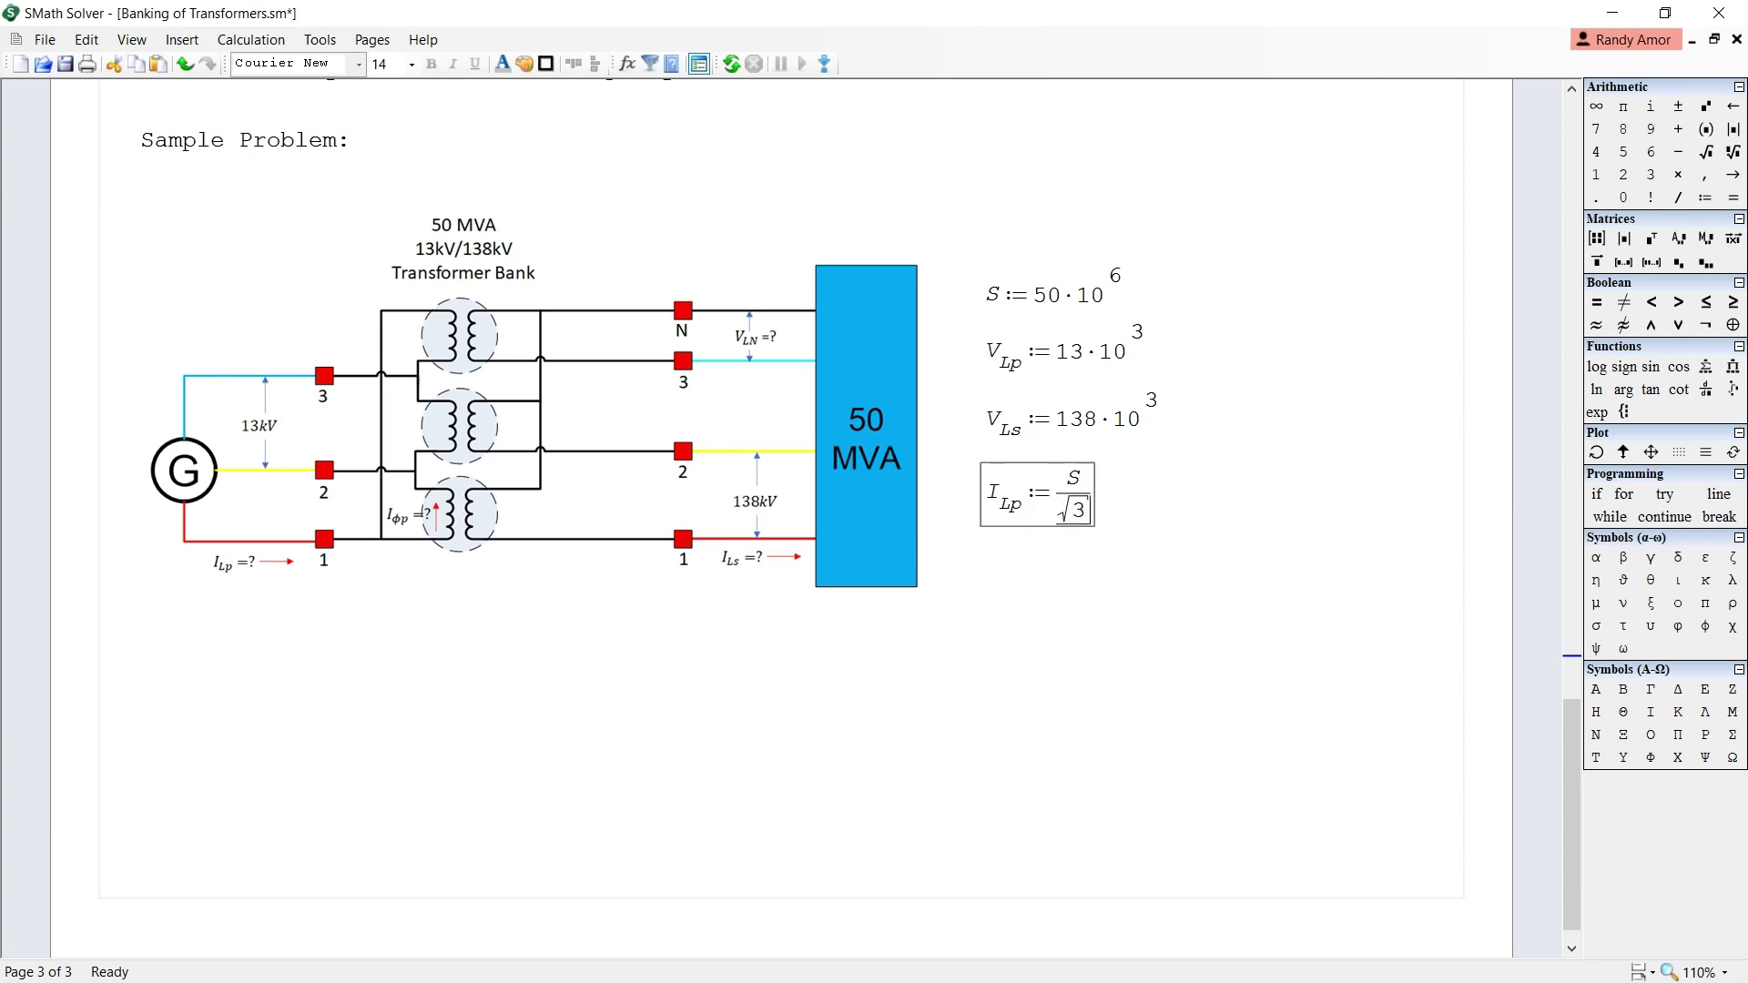
type("*")
type("V")
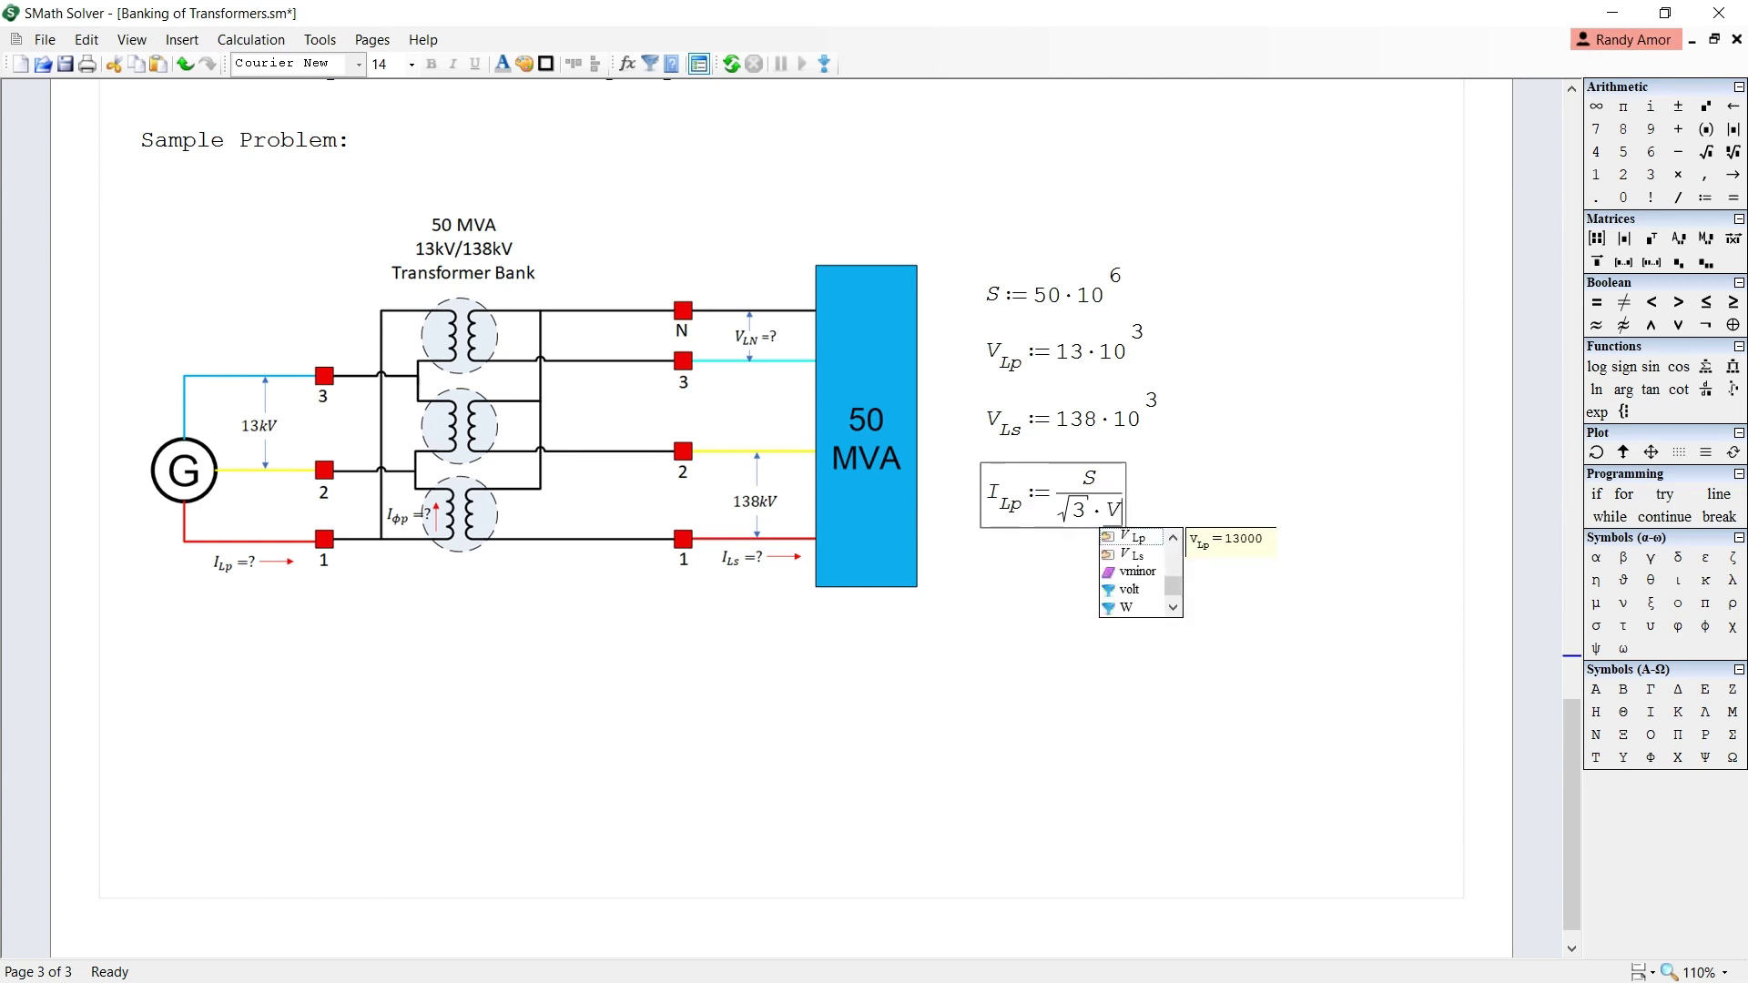
key("Return")
type("= 2220.578")
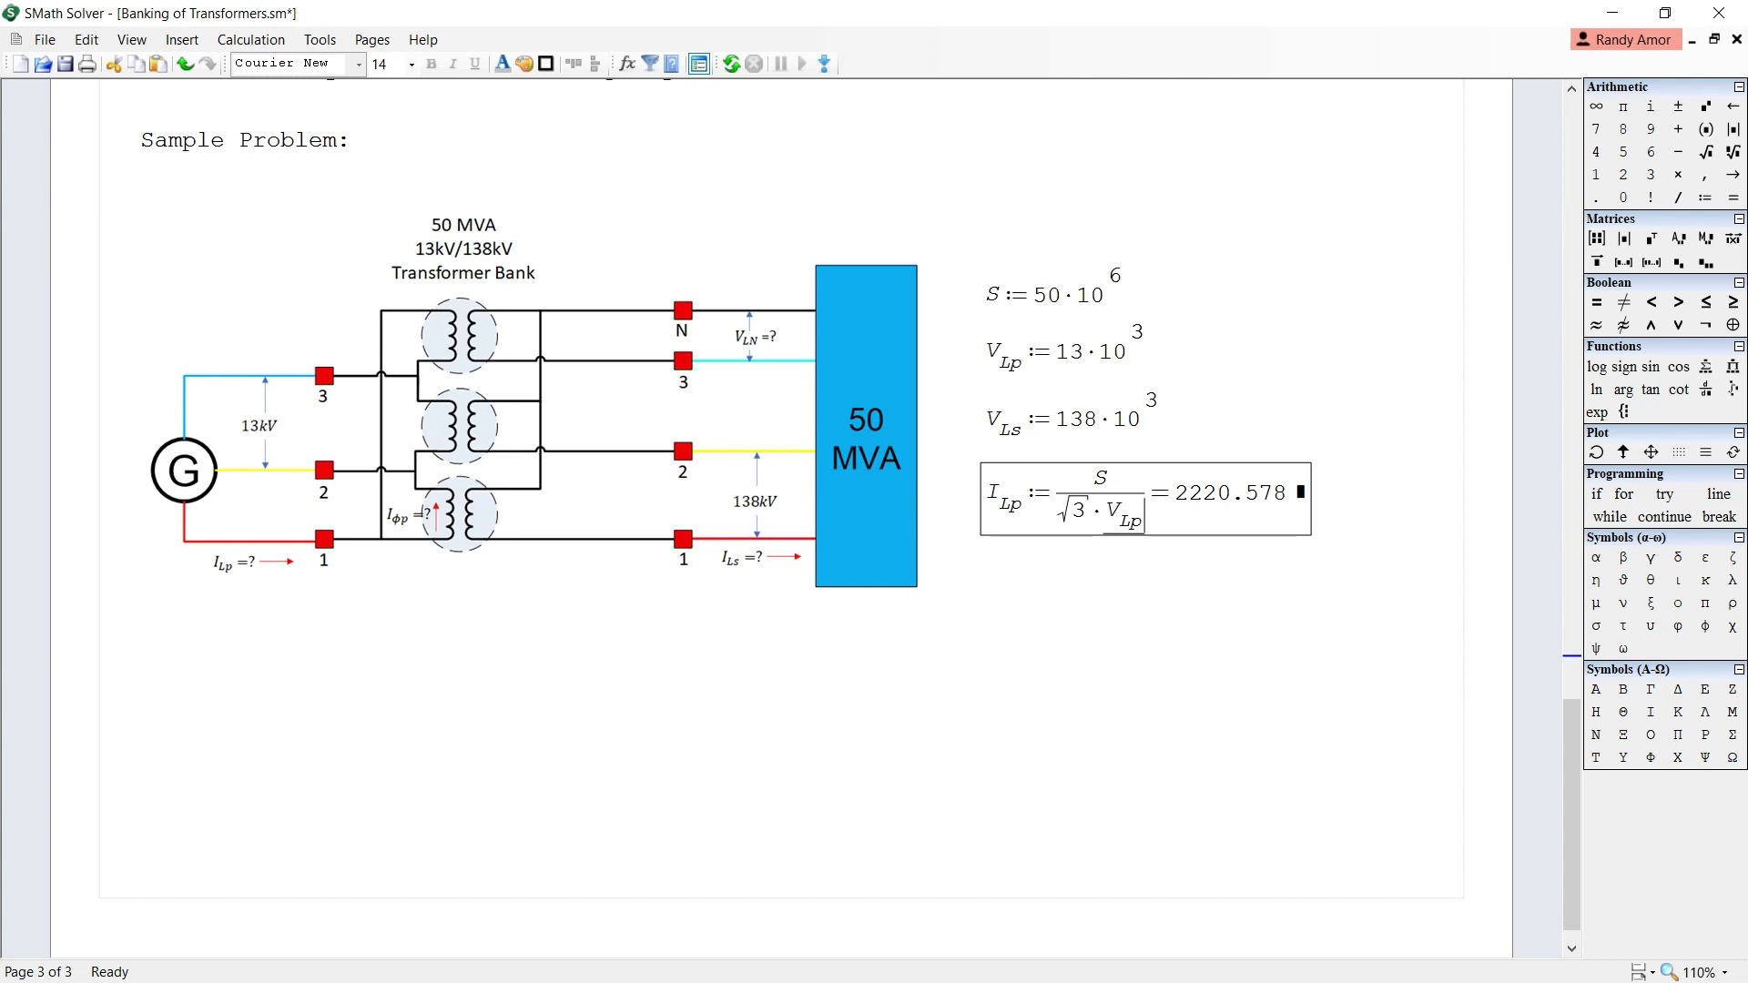
key("Return")
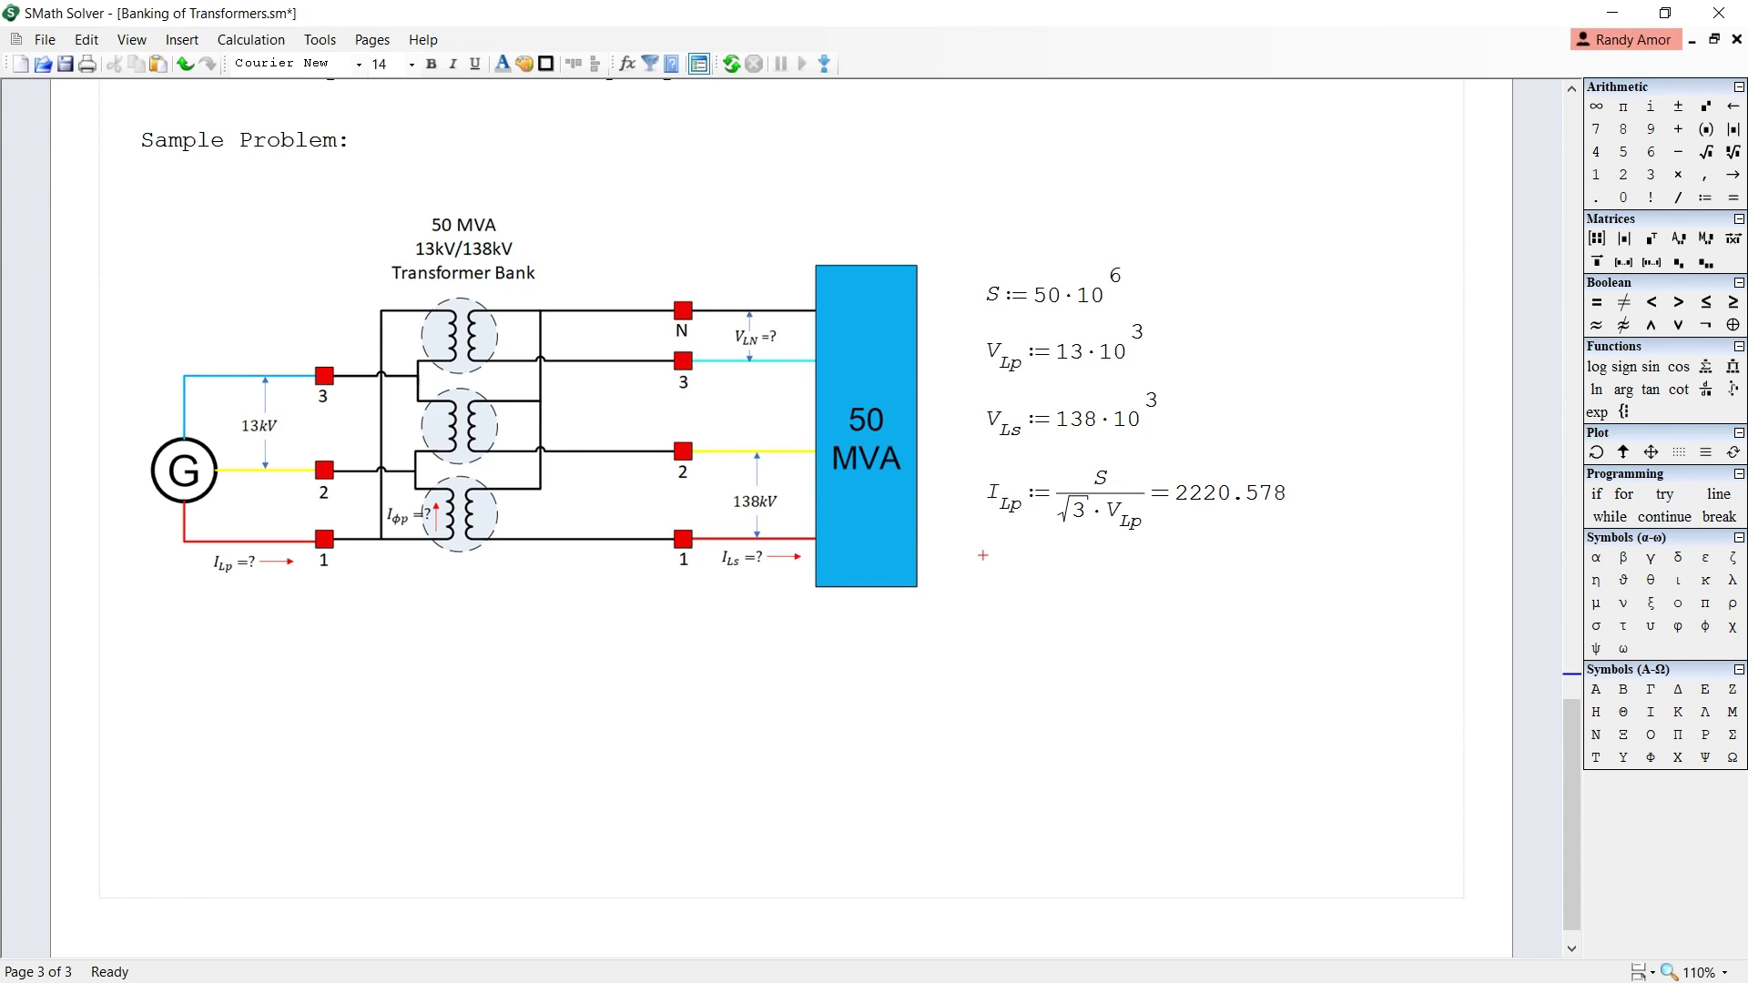
Enter I_φp := I_Lp/√3 below I_Lp, evaluating to 1282.051.
type("L")
key("BackSpace")
type("I")
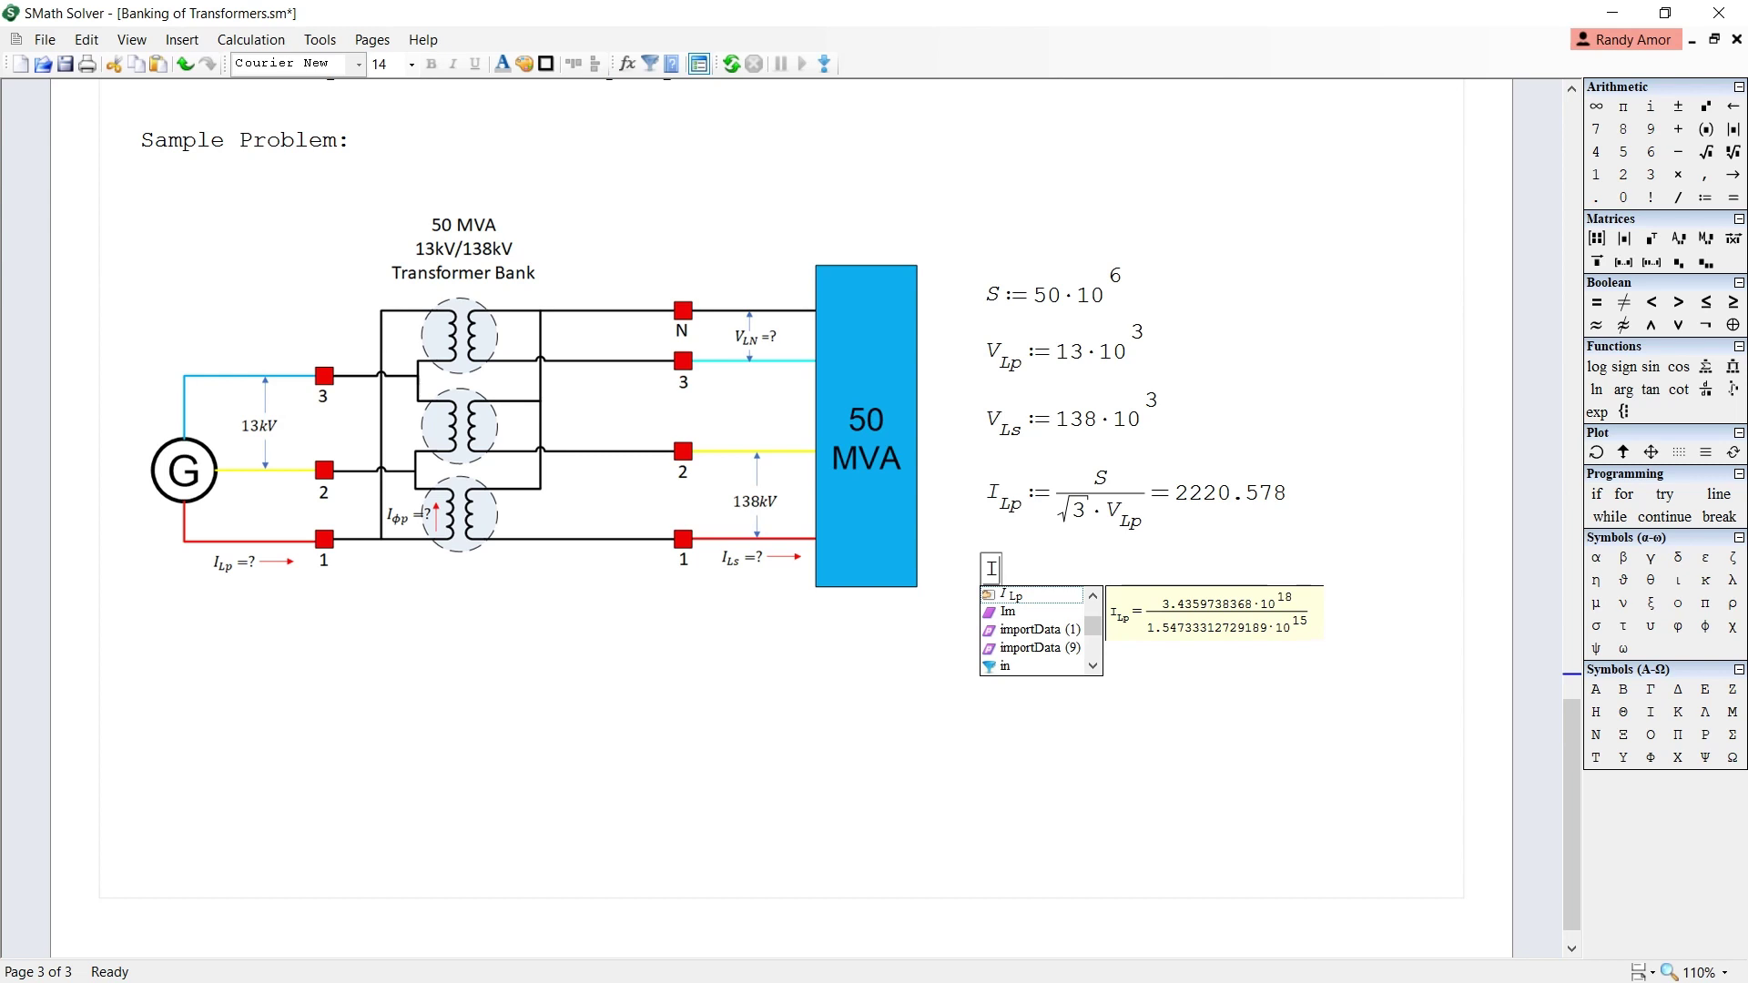
left_click(1705, 626)
type("p")
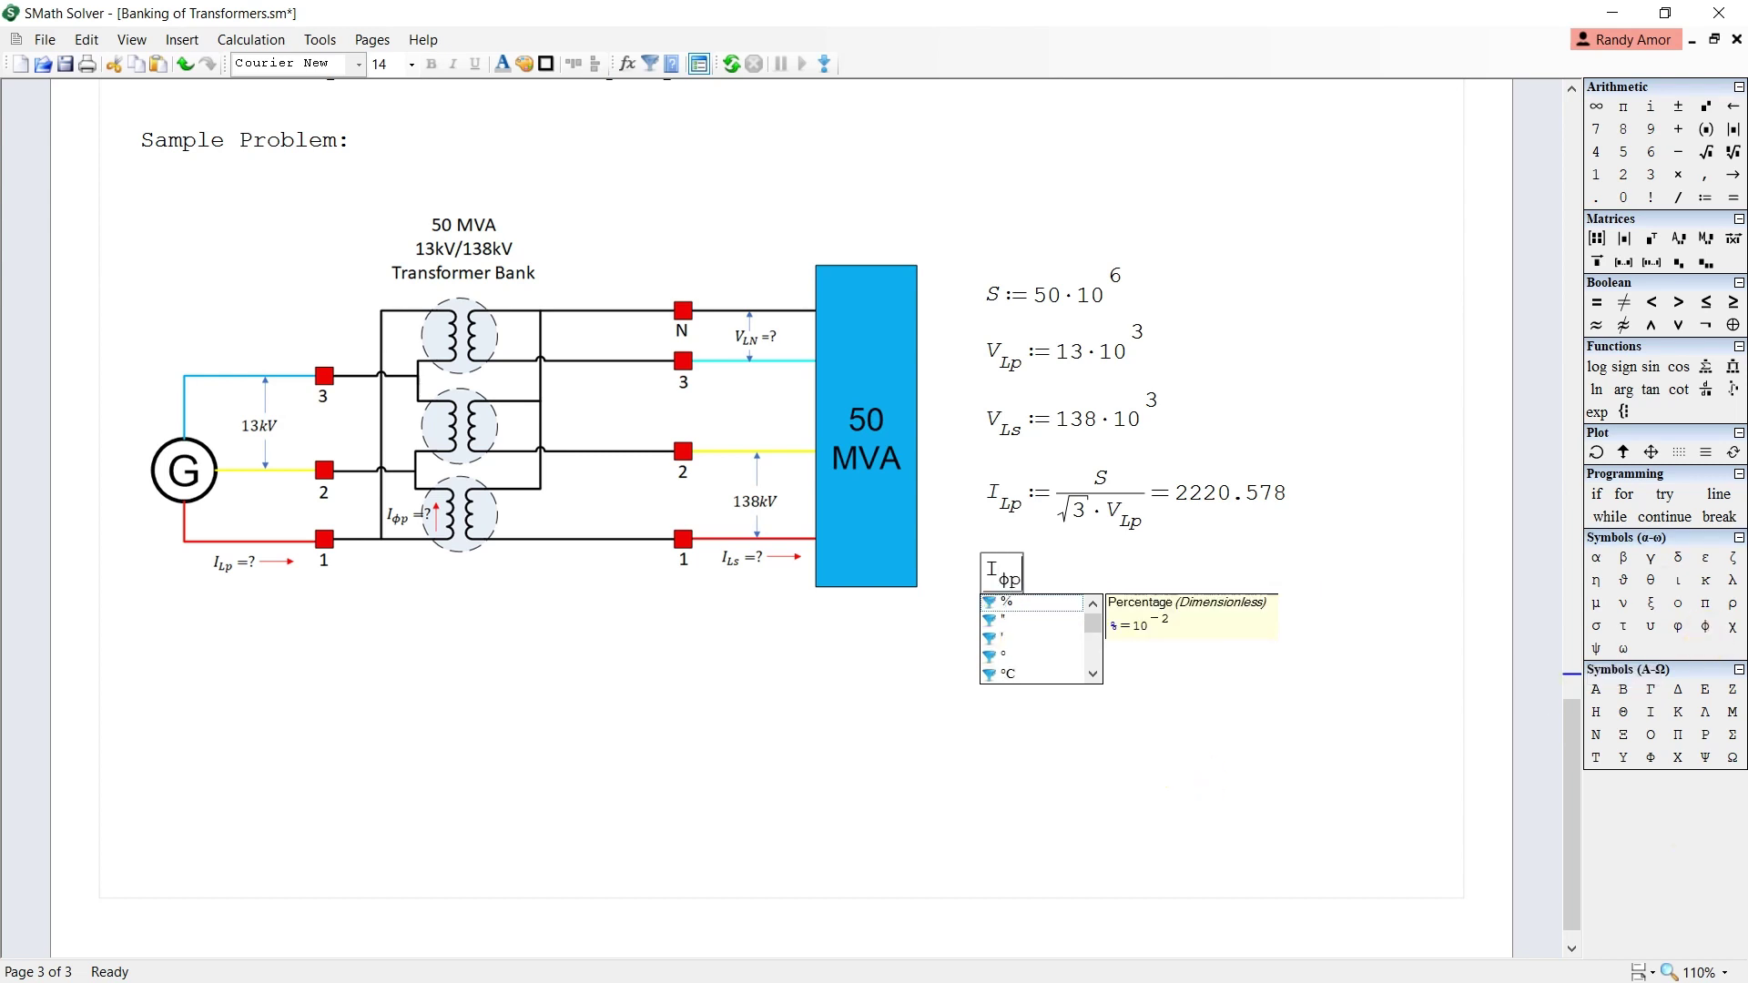
type(":=")
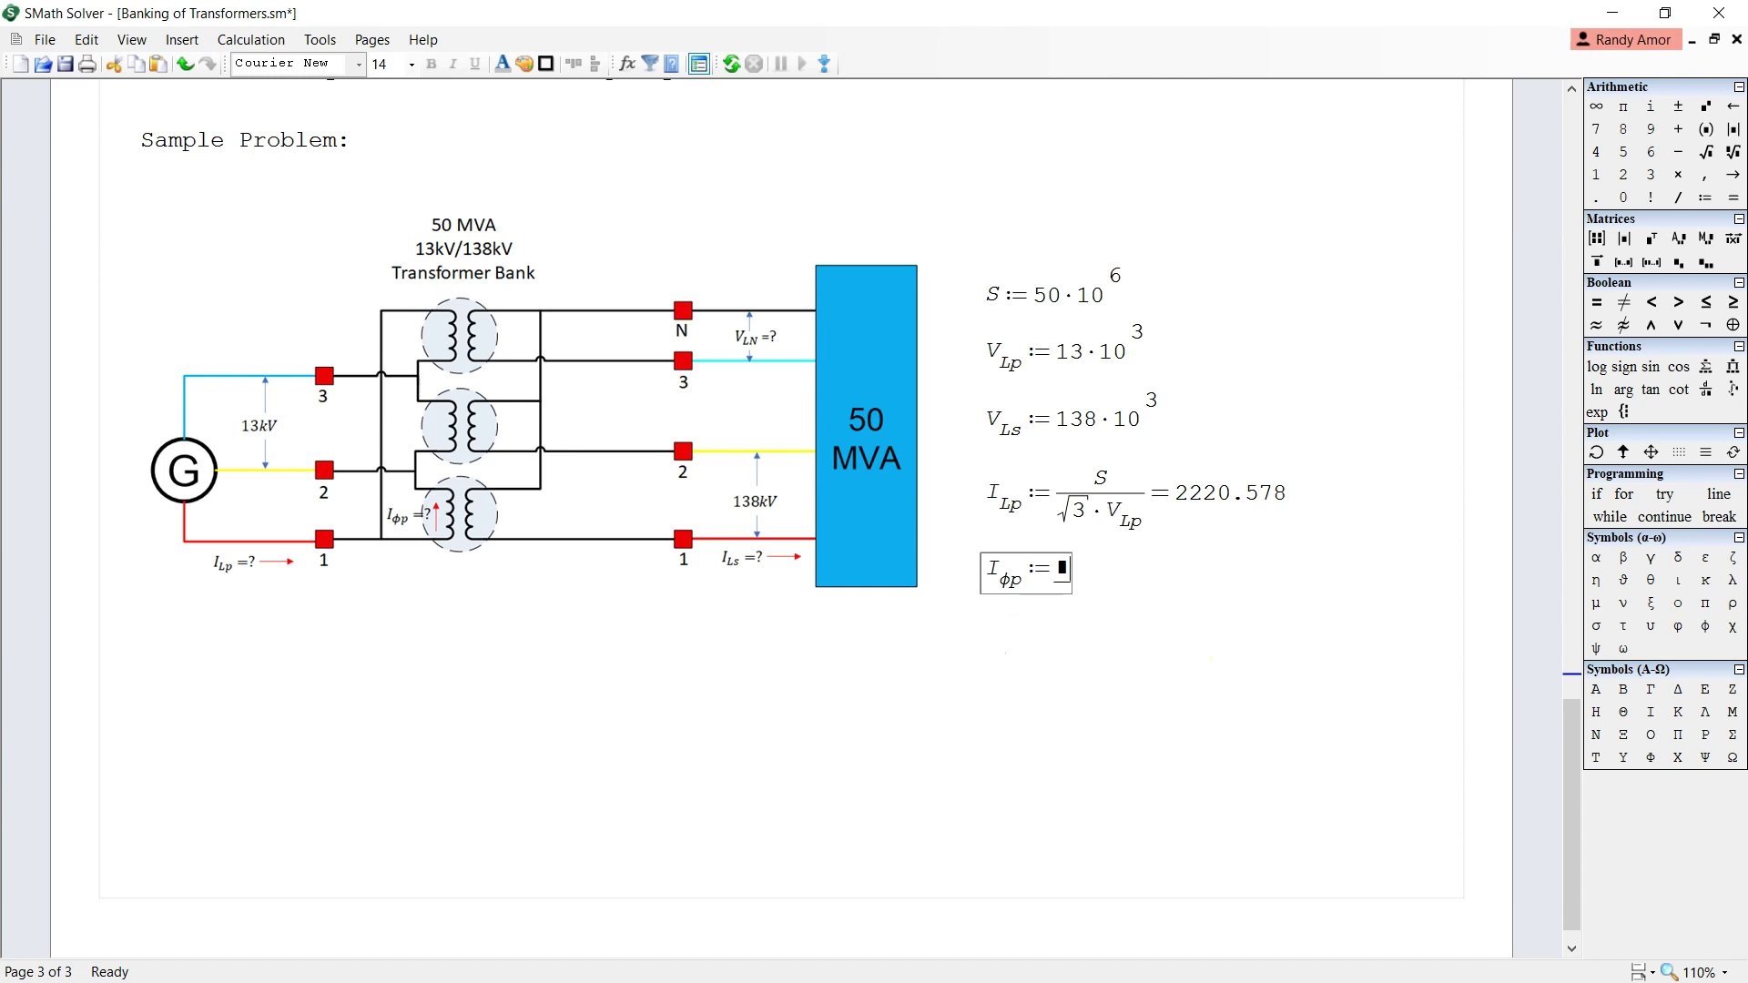
type("I.L")
type("p")
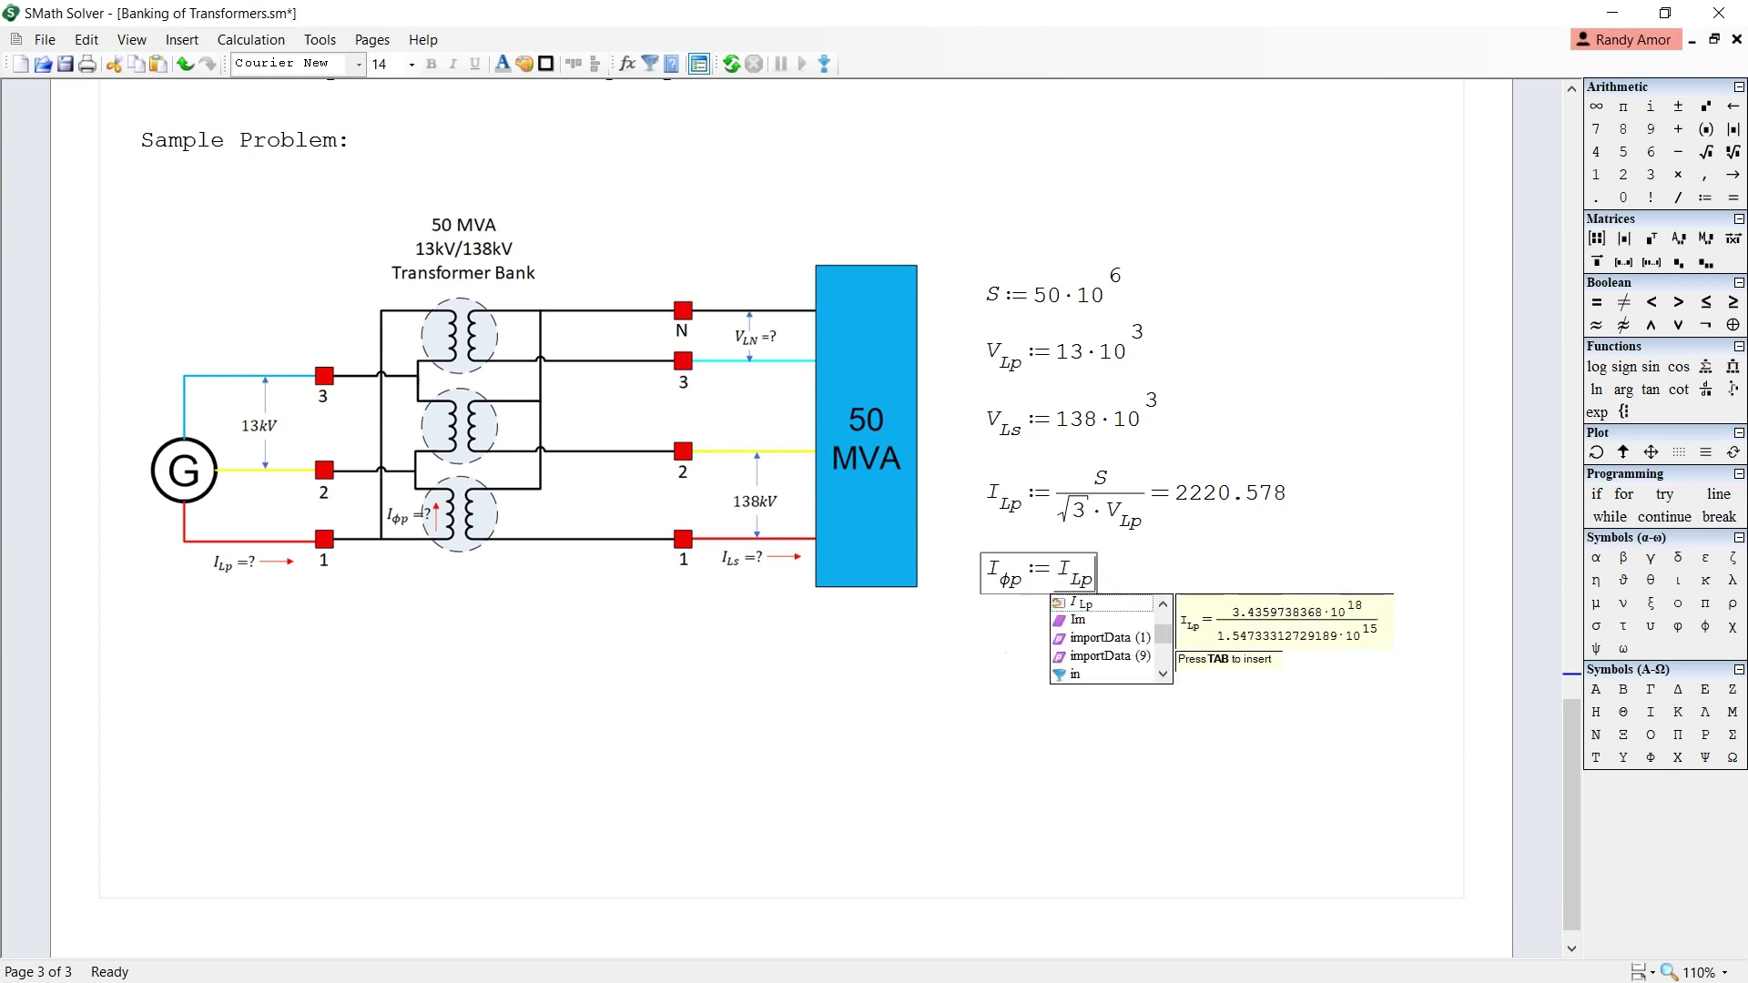
type("/")
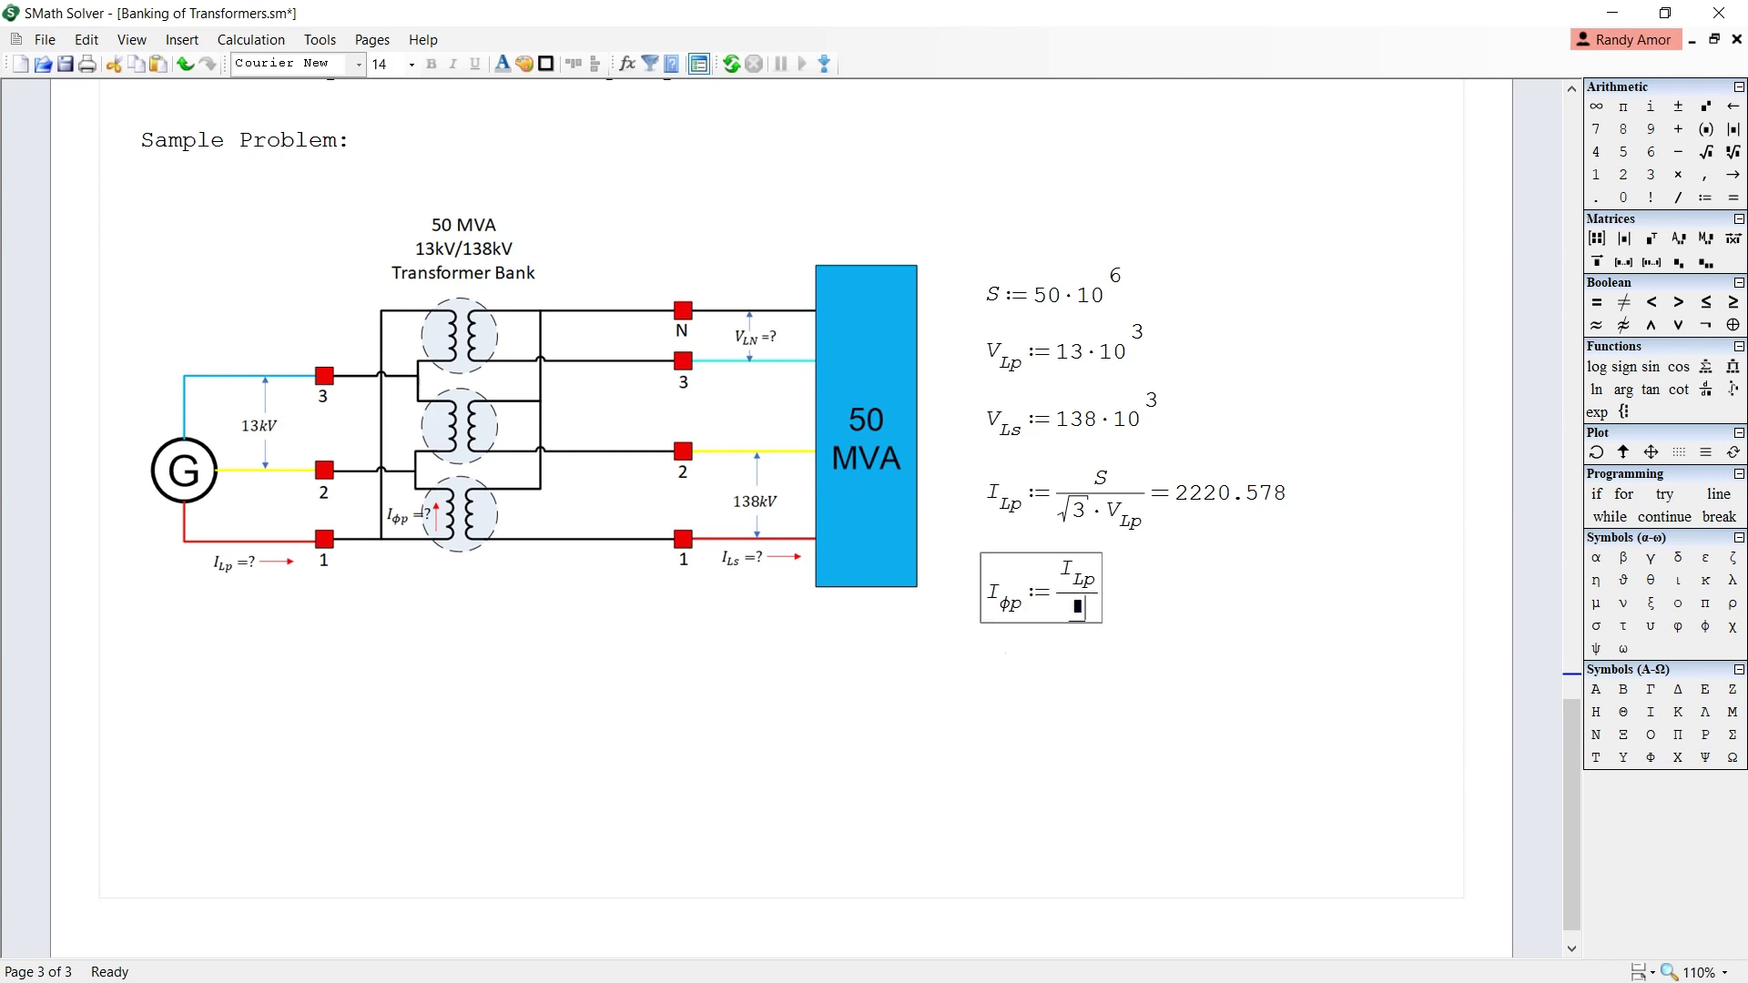
key("backslash")
type("3=1282.051")
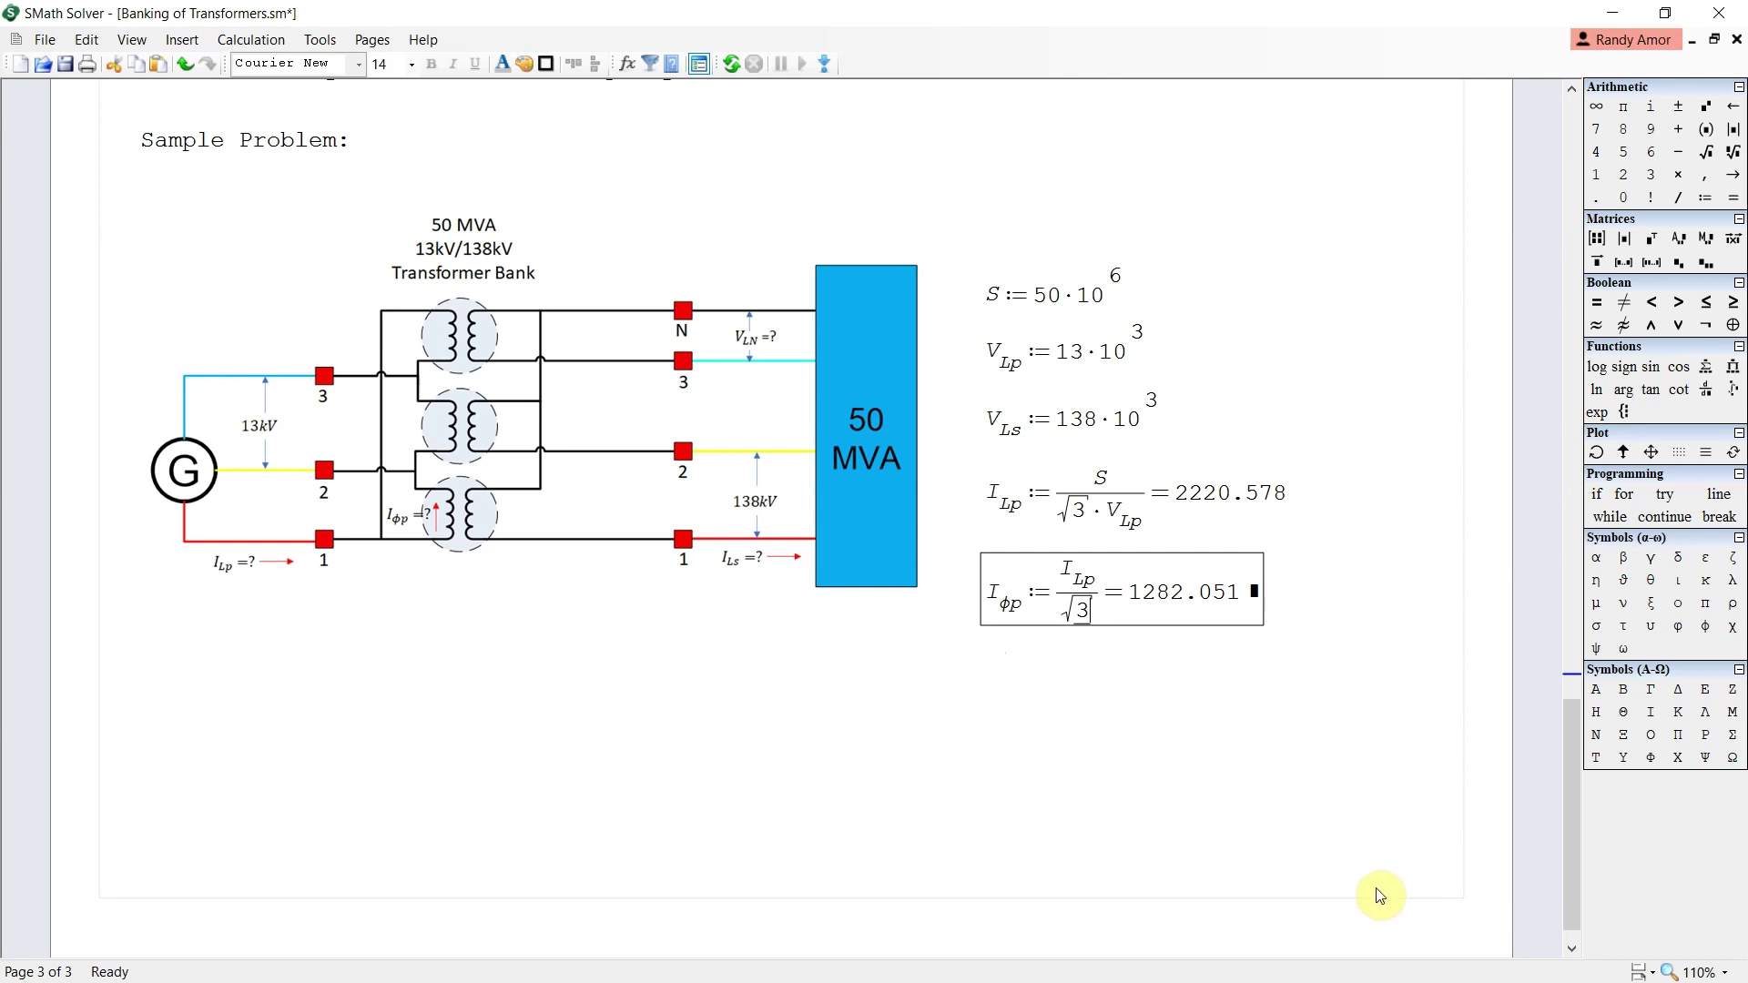
left_click(996, 658)
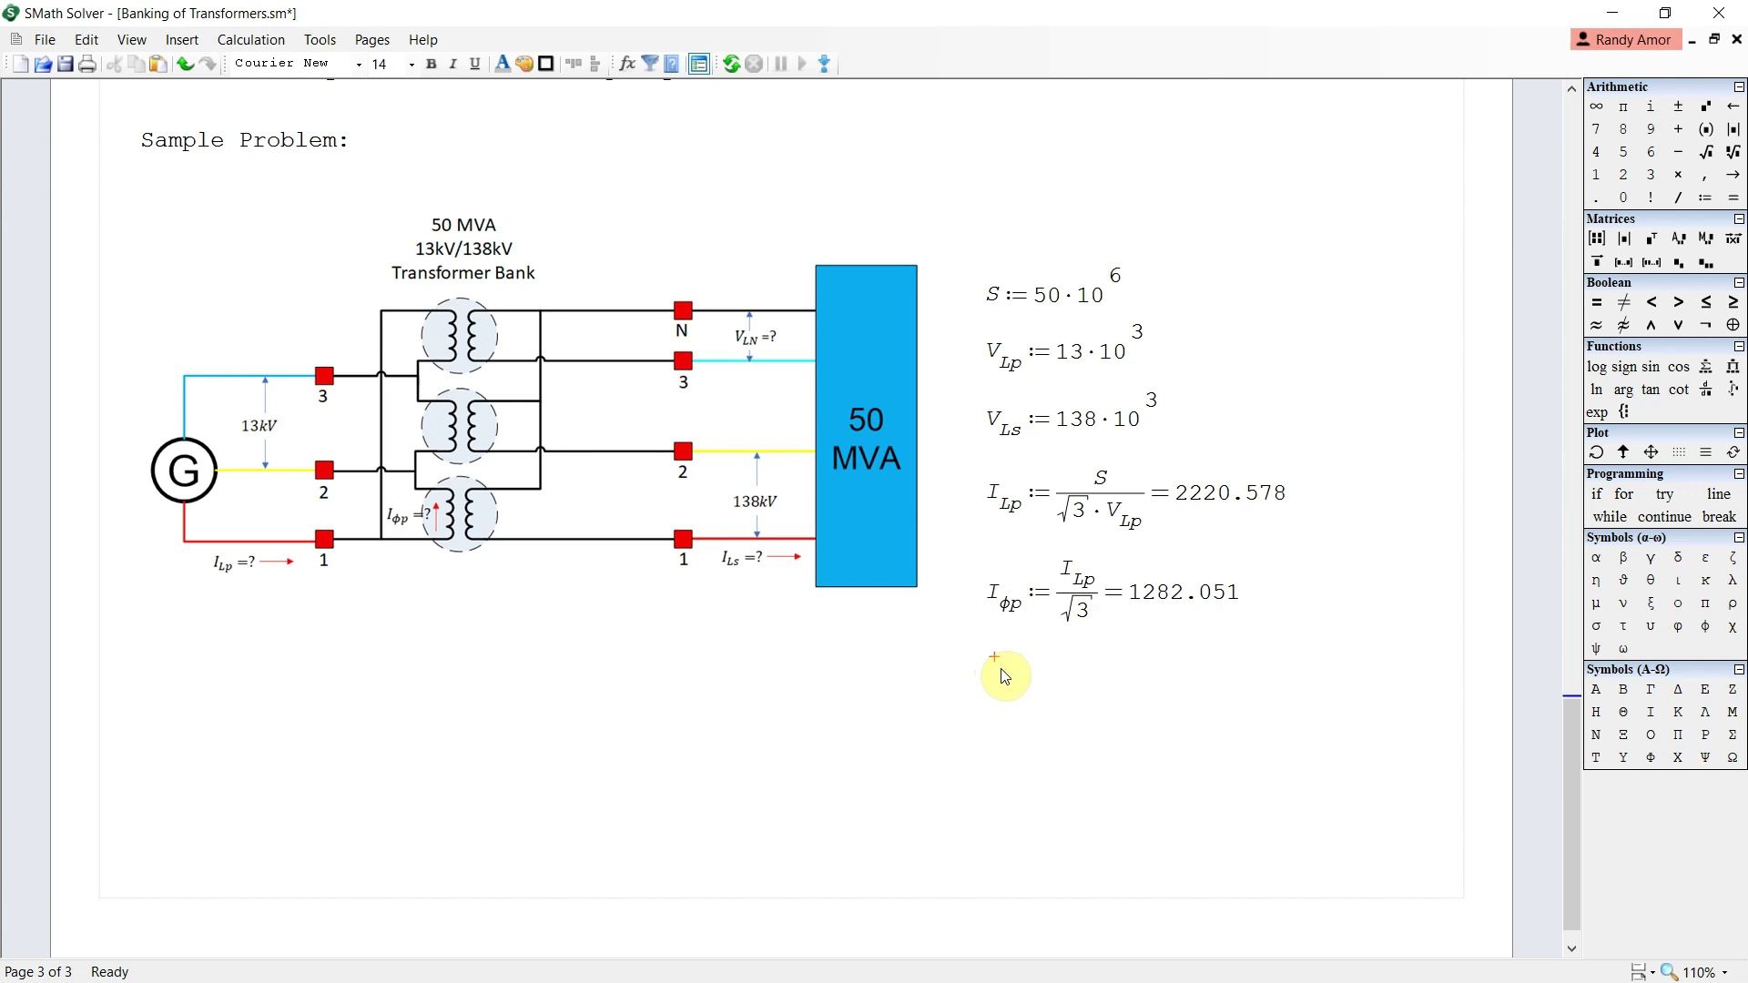
Enter I_Ls := S/(√3·V_Ls) below I_φp, evaluating to 209.185.
type("I.Ls")
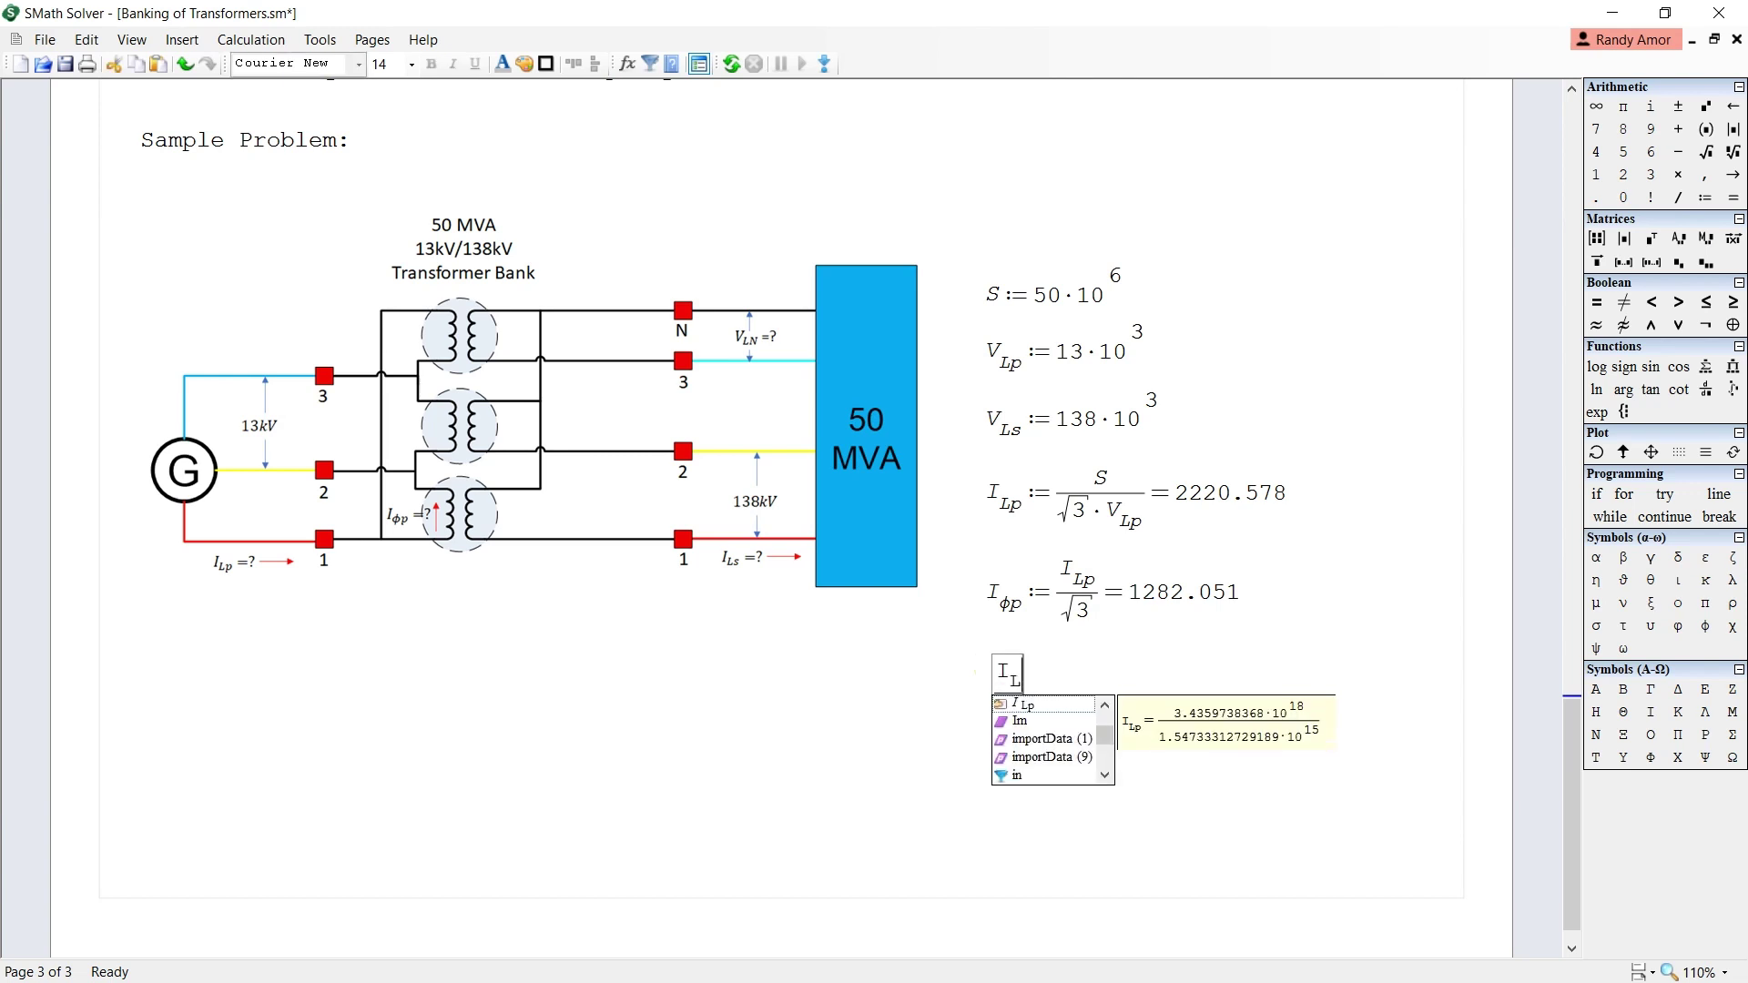
type(":=")
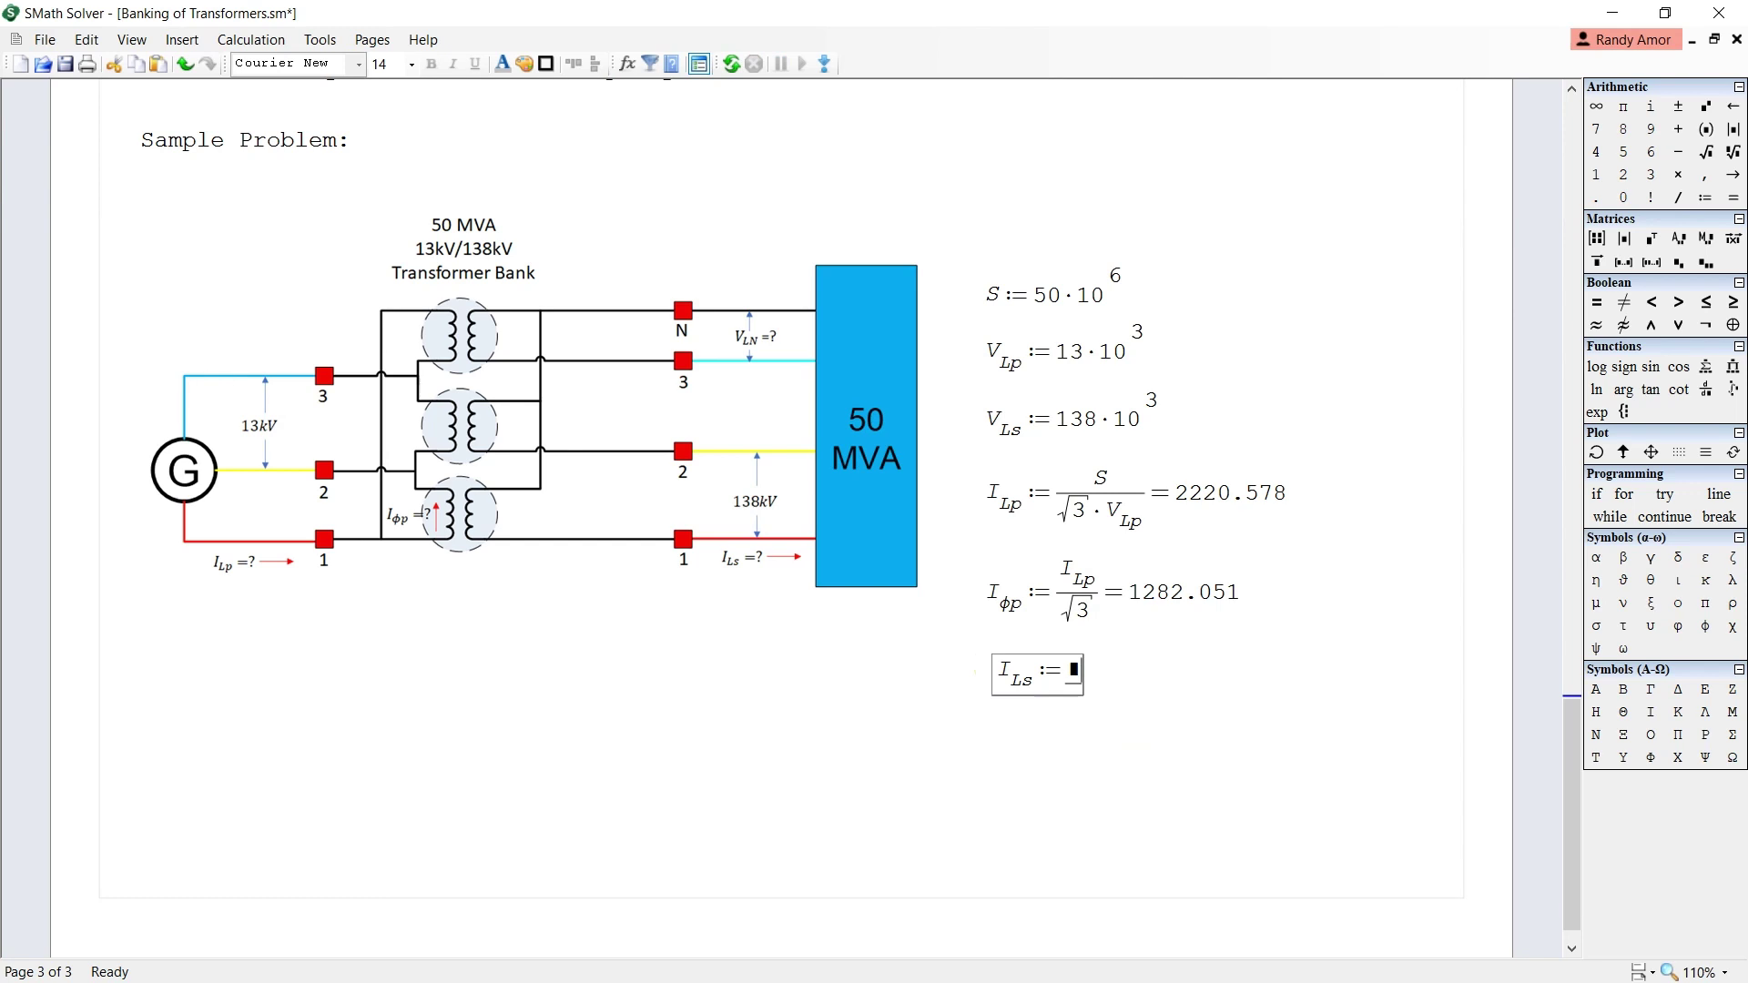
type("S")
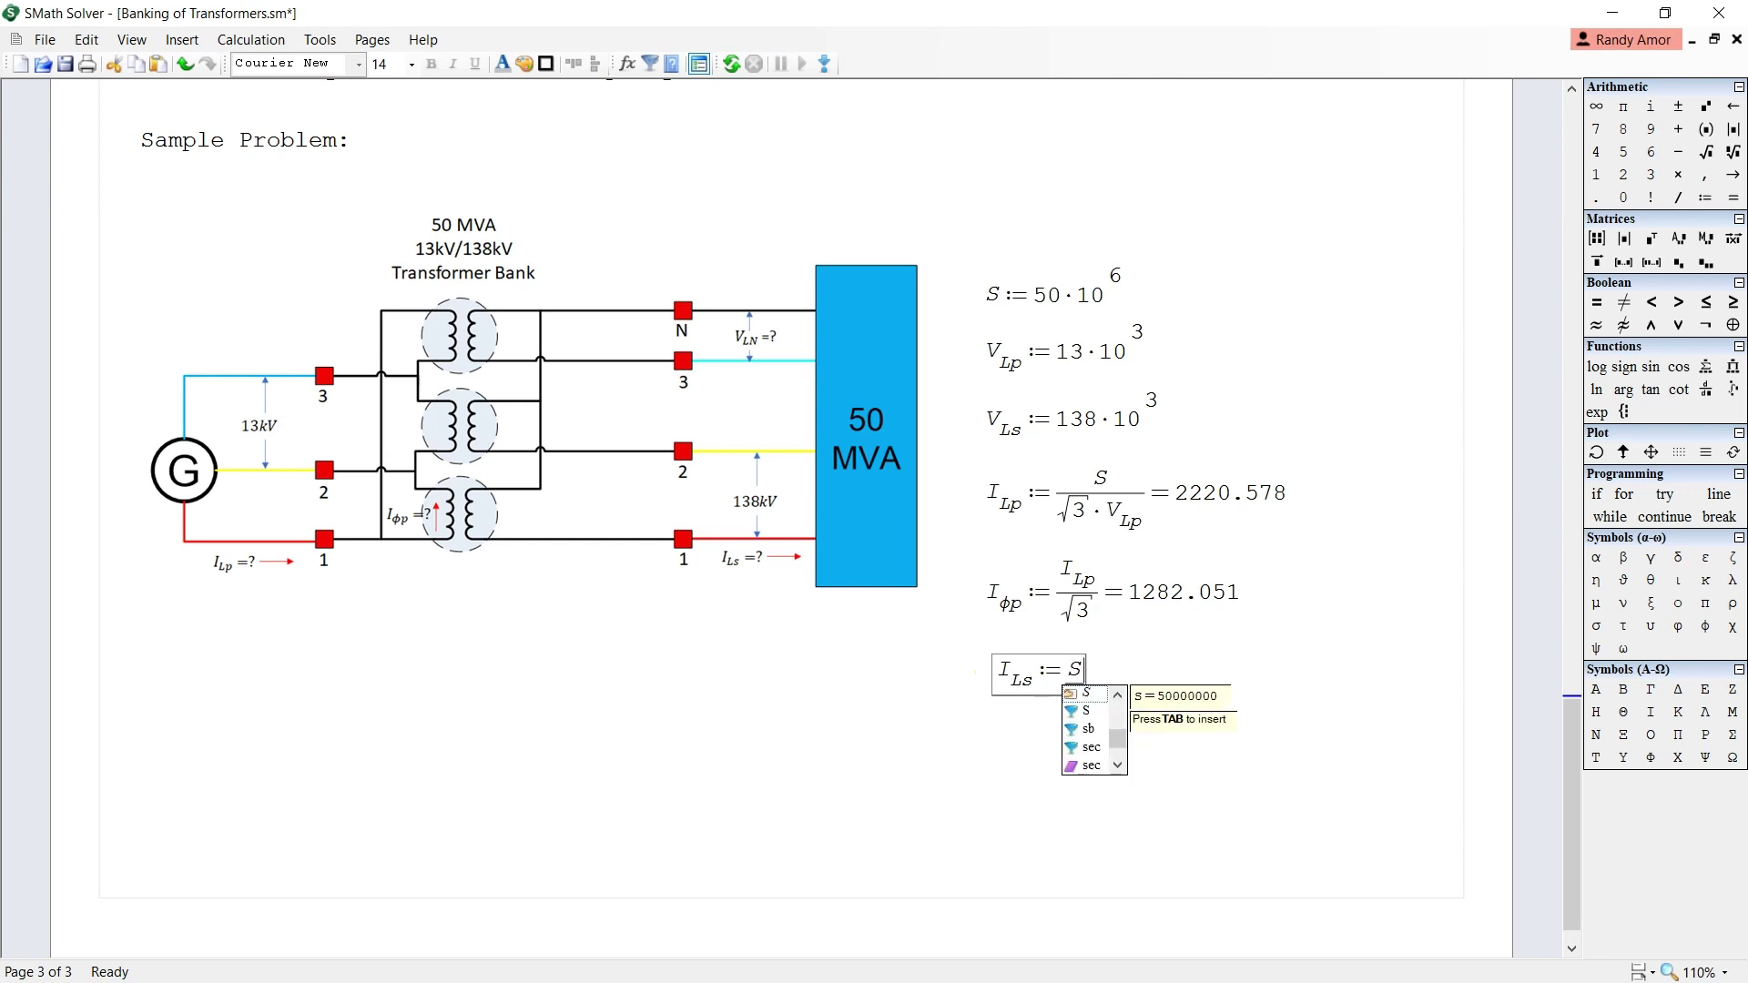
type("/")
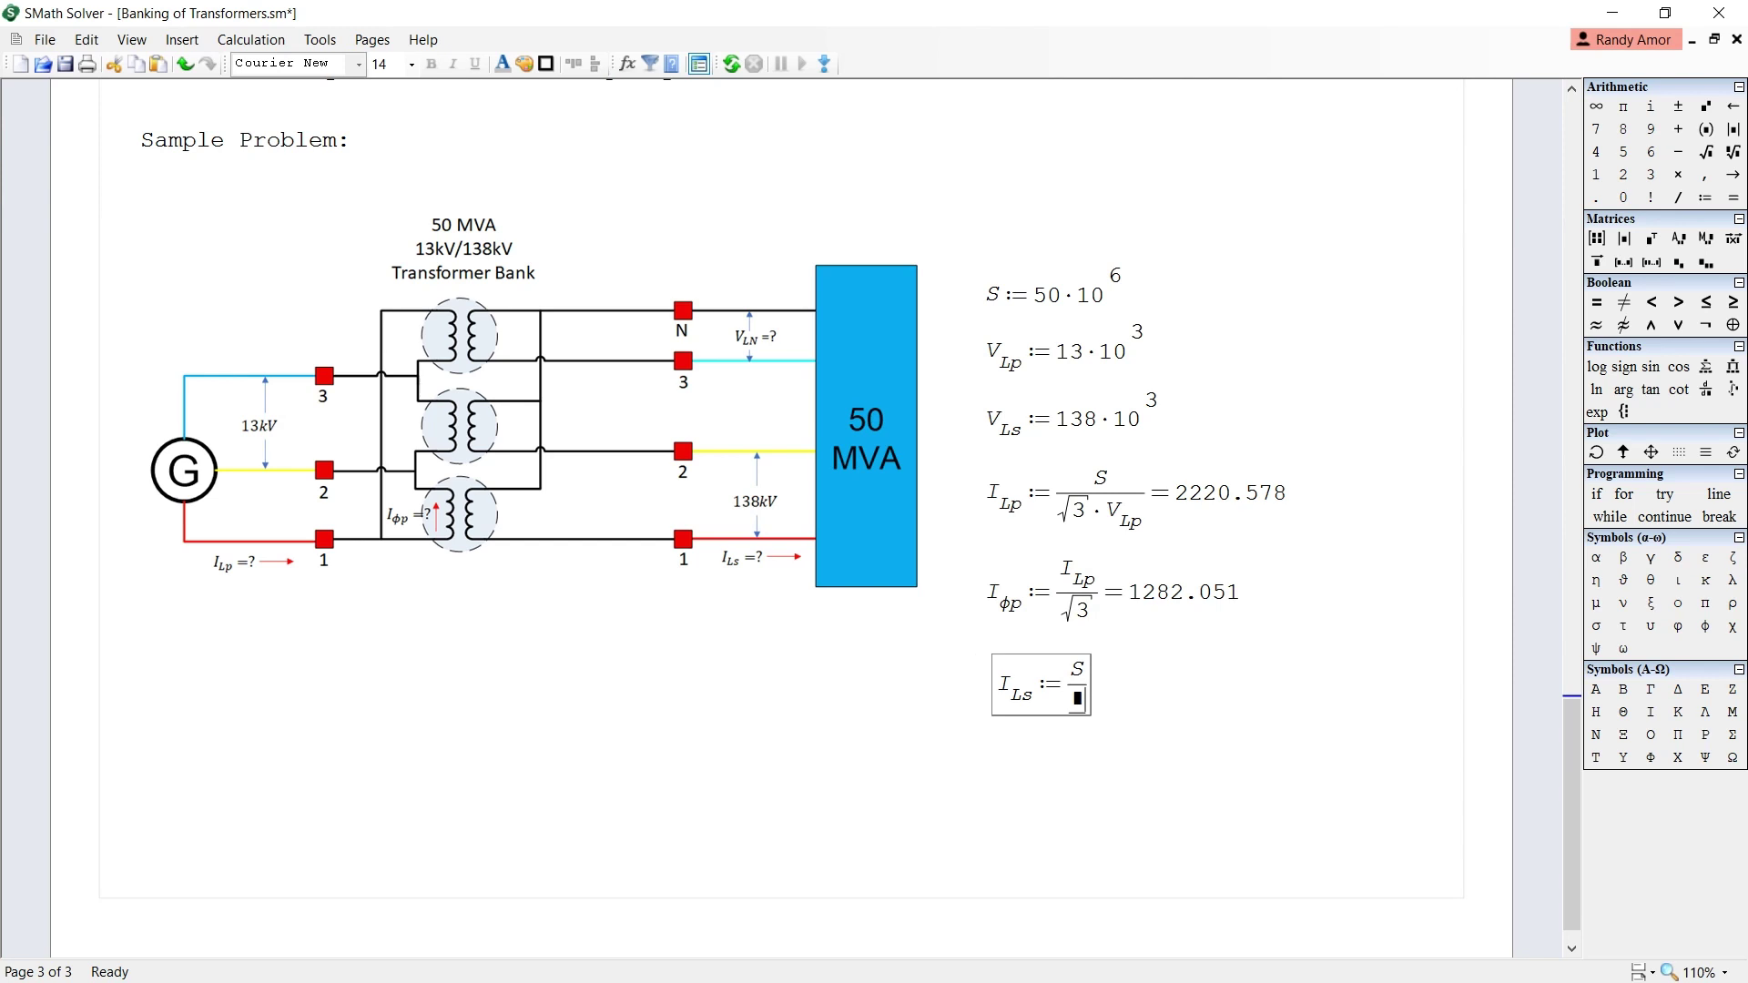
key("backslash")
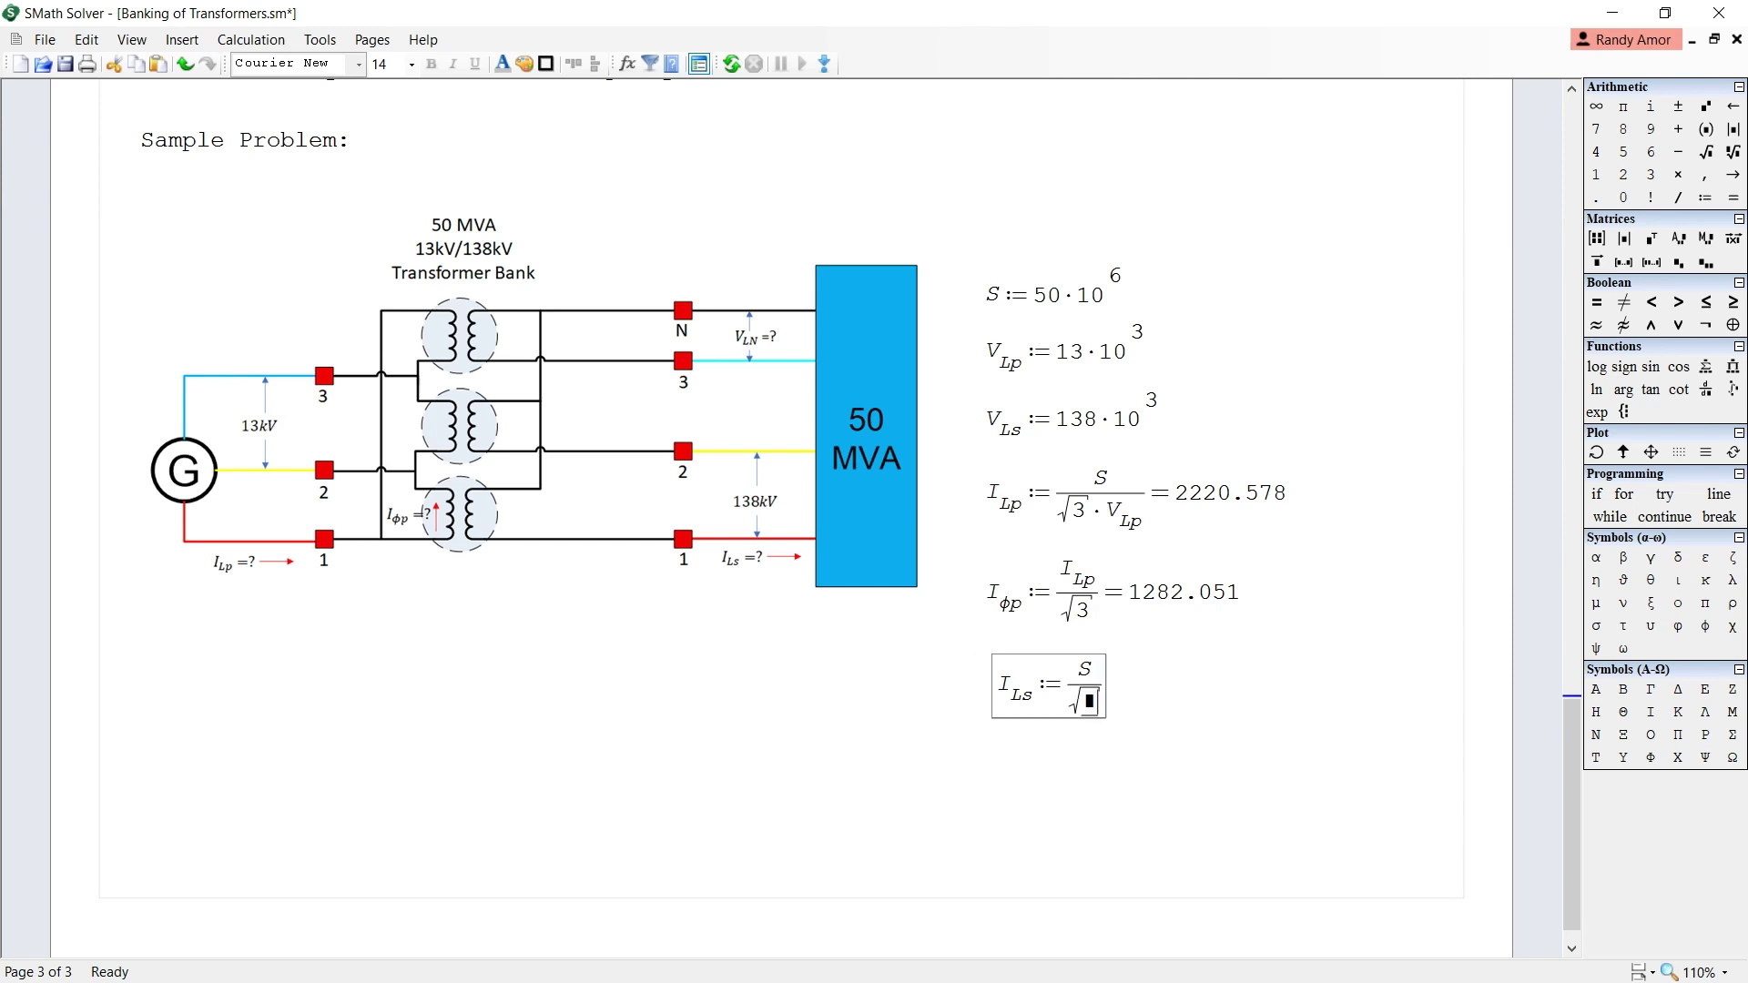
type("3")
key("space")
type("*")
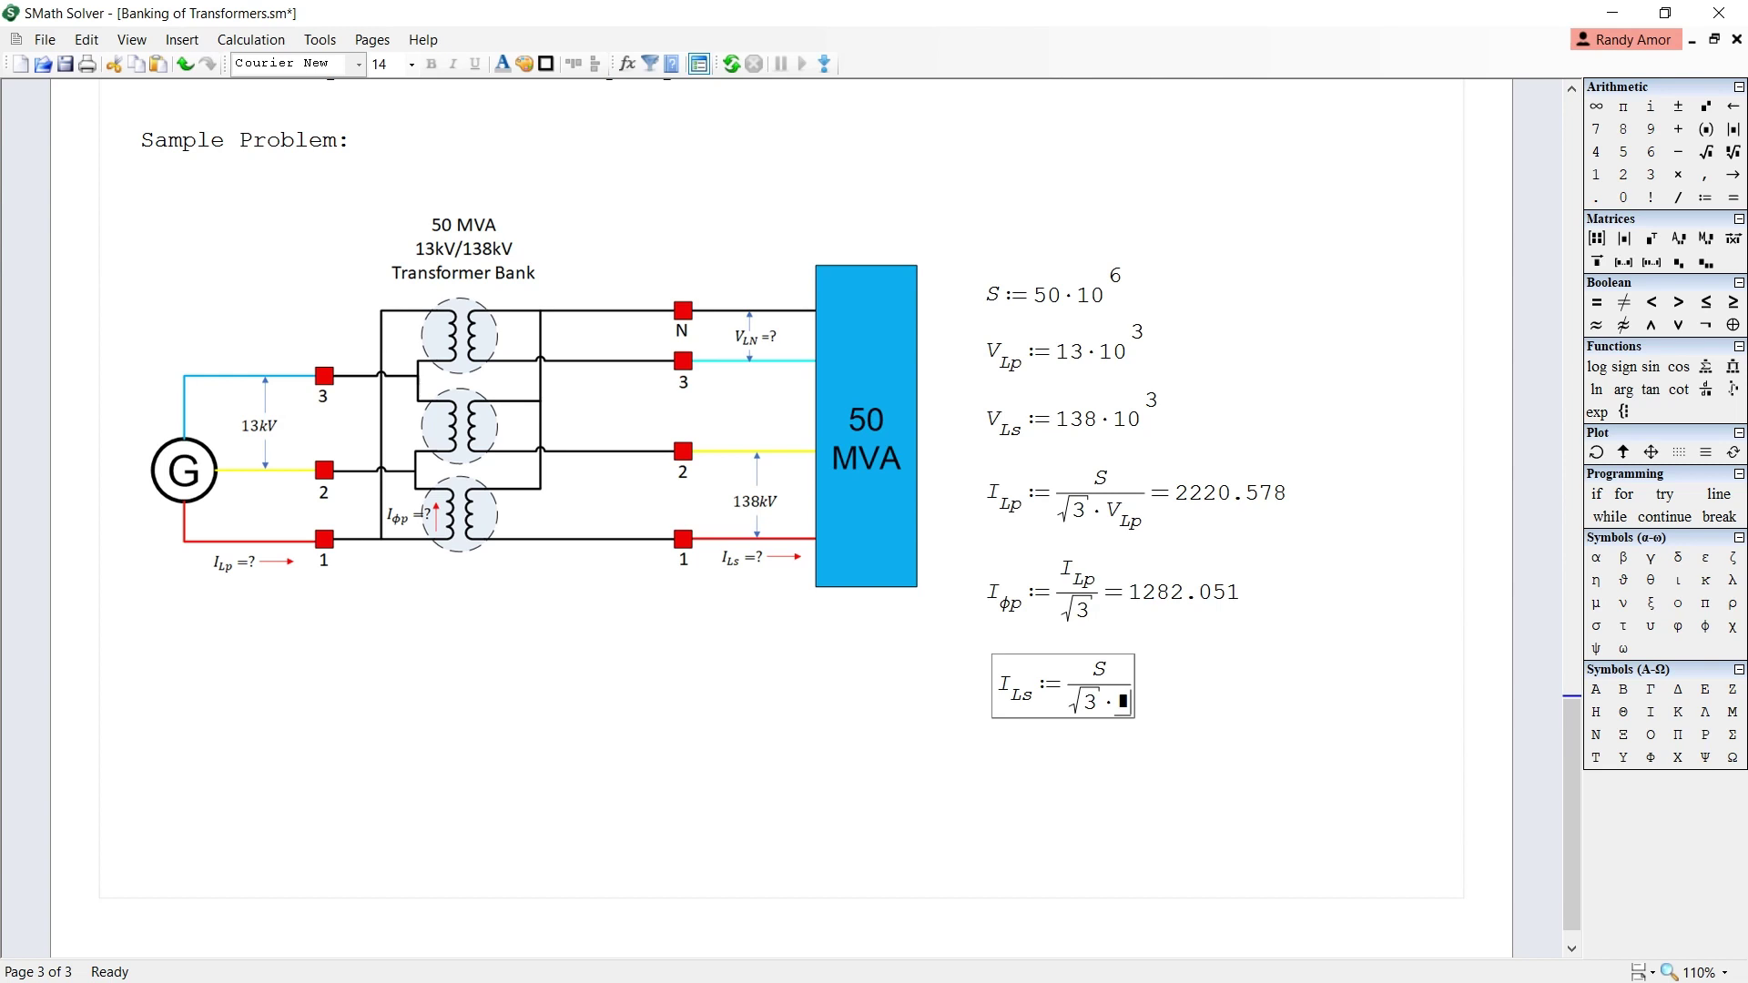
type("V")
type(".Ls")
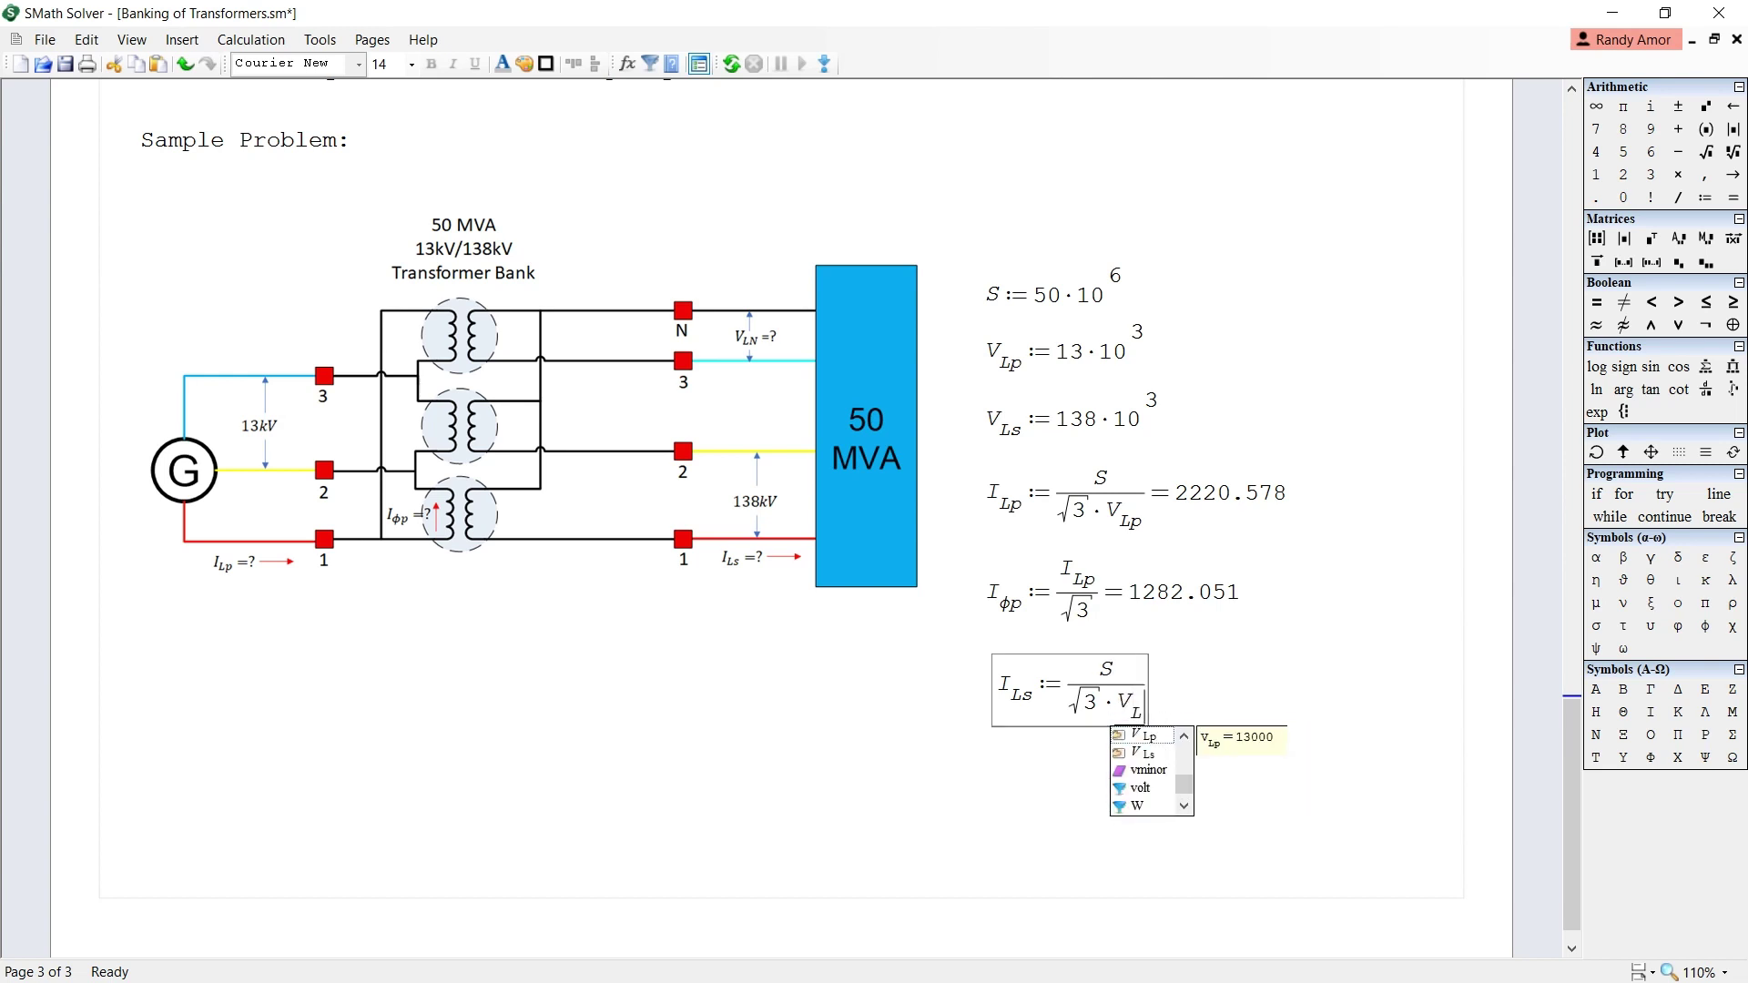
type("= 209.185")
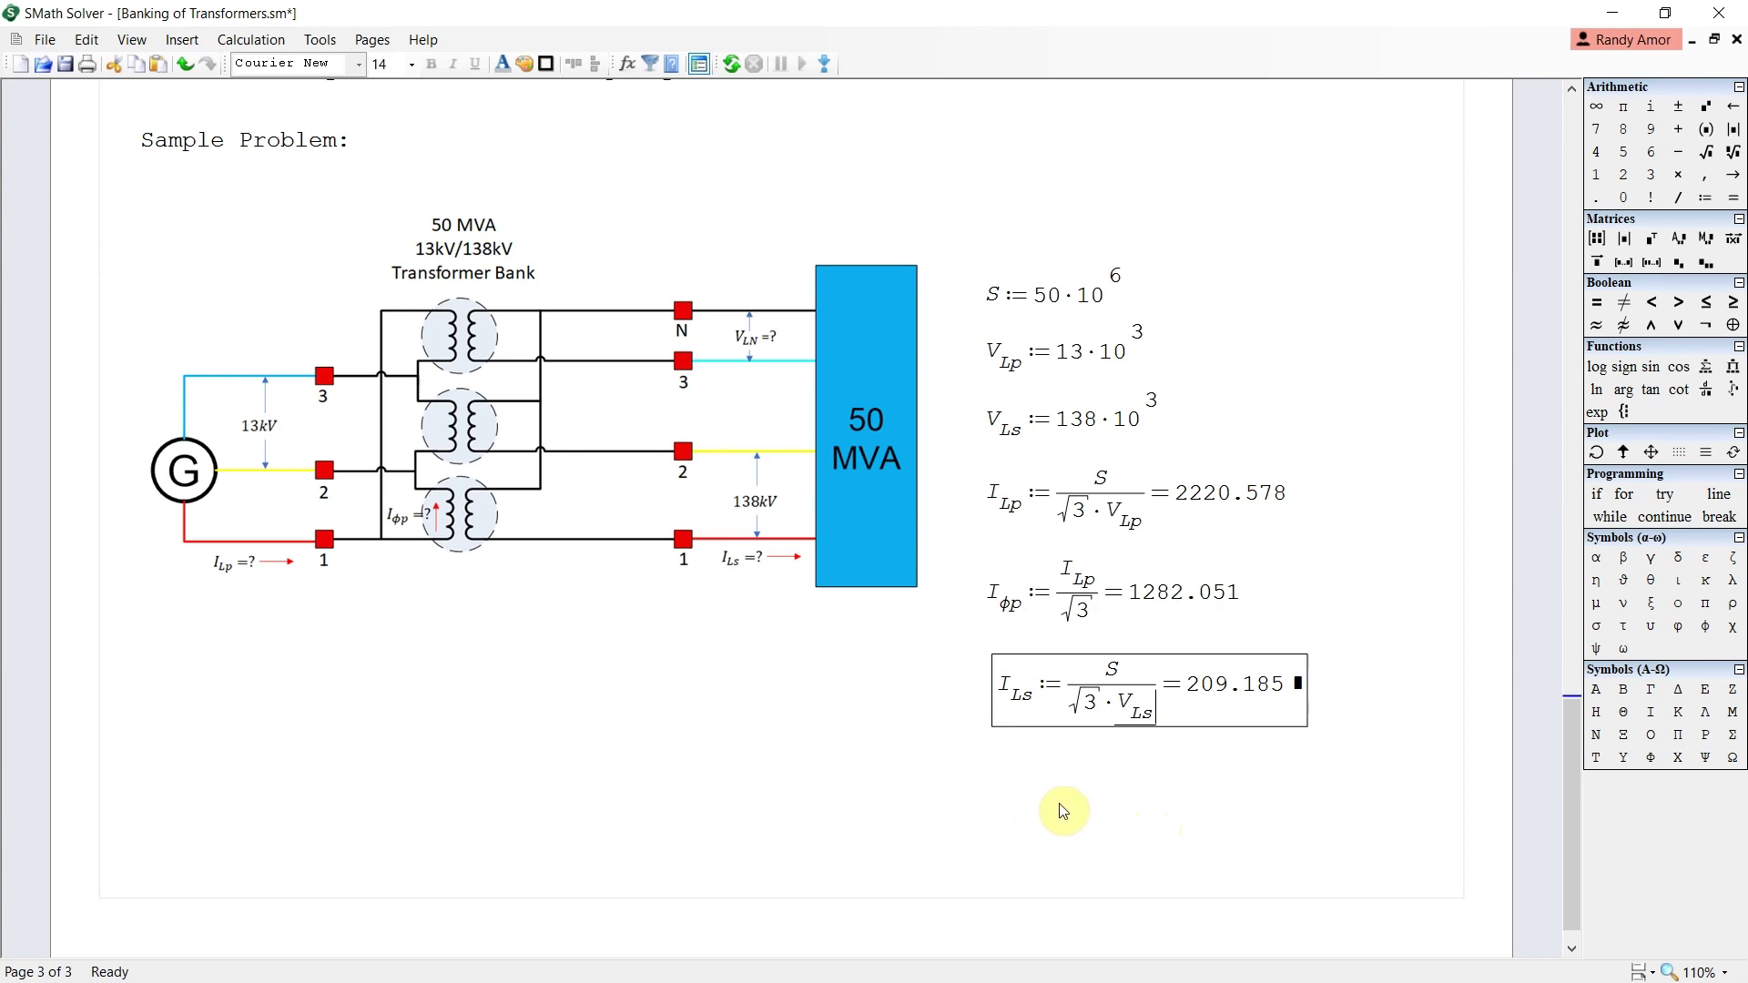
left_click(1006, 772)
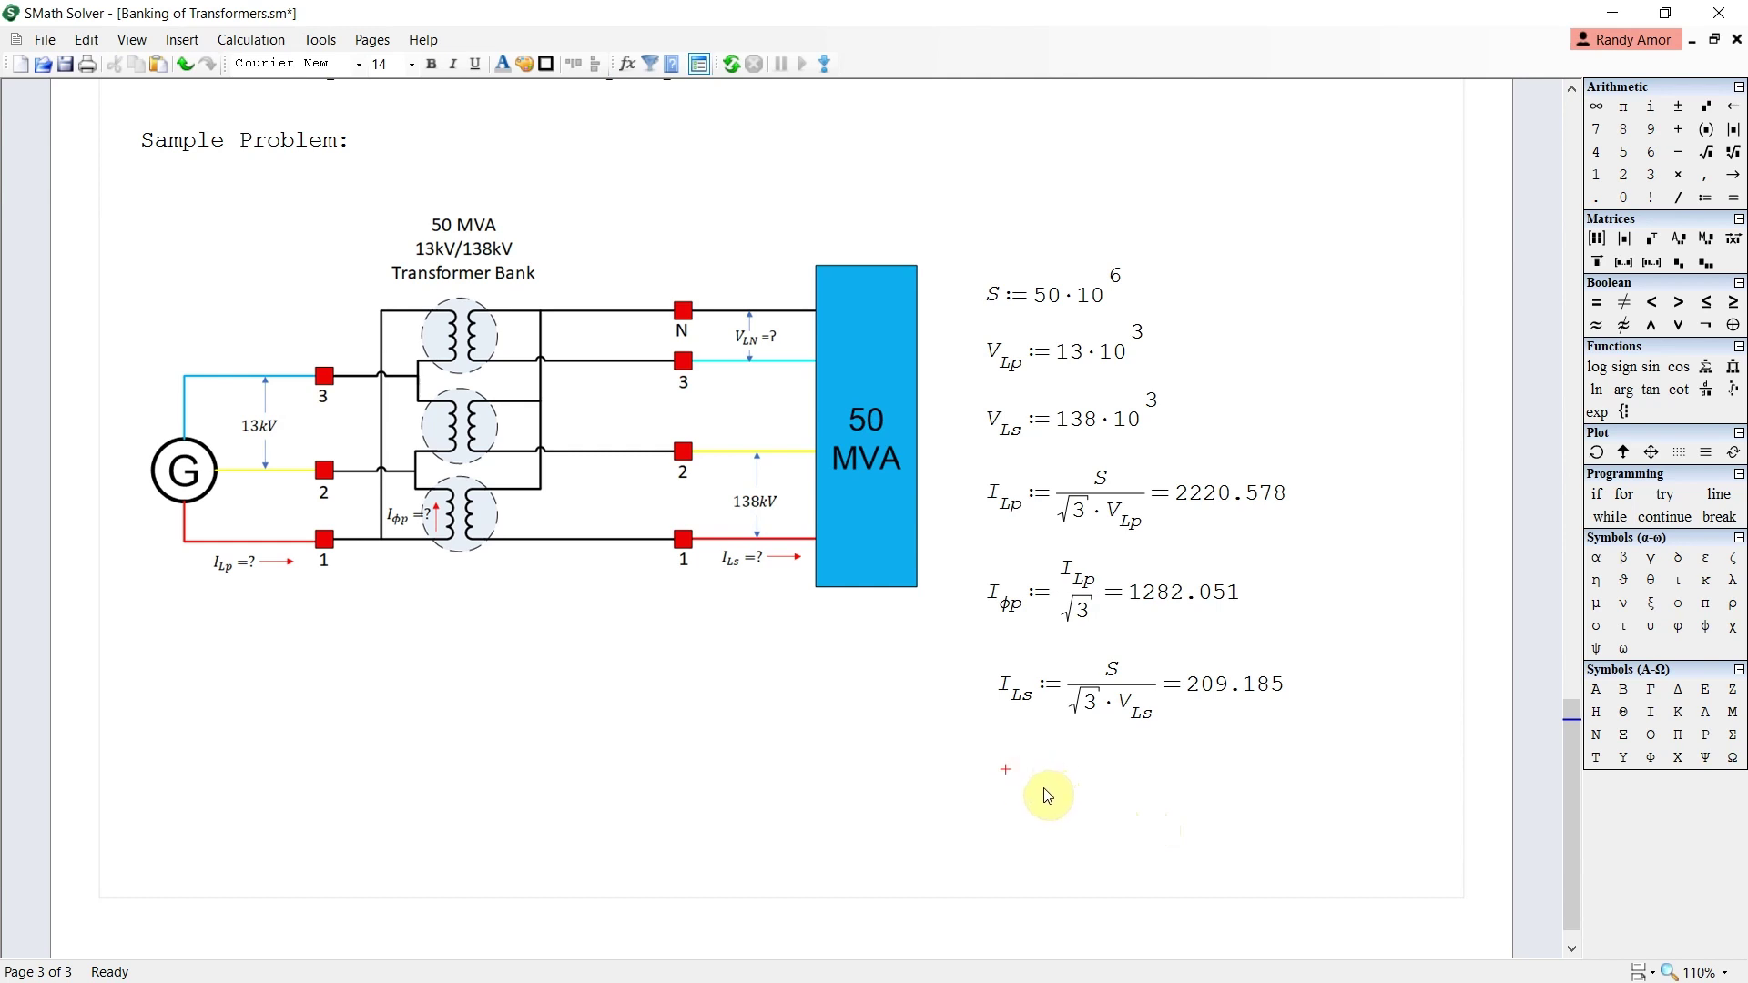
Enter V_LN := V_Ls/√3 below I_Ls, evaluating to 79674.337.
type("V")
key("Down")
key("Down")
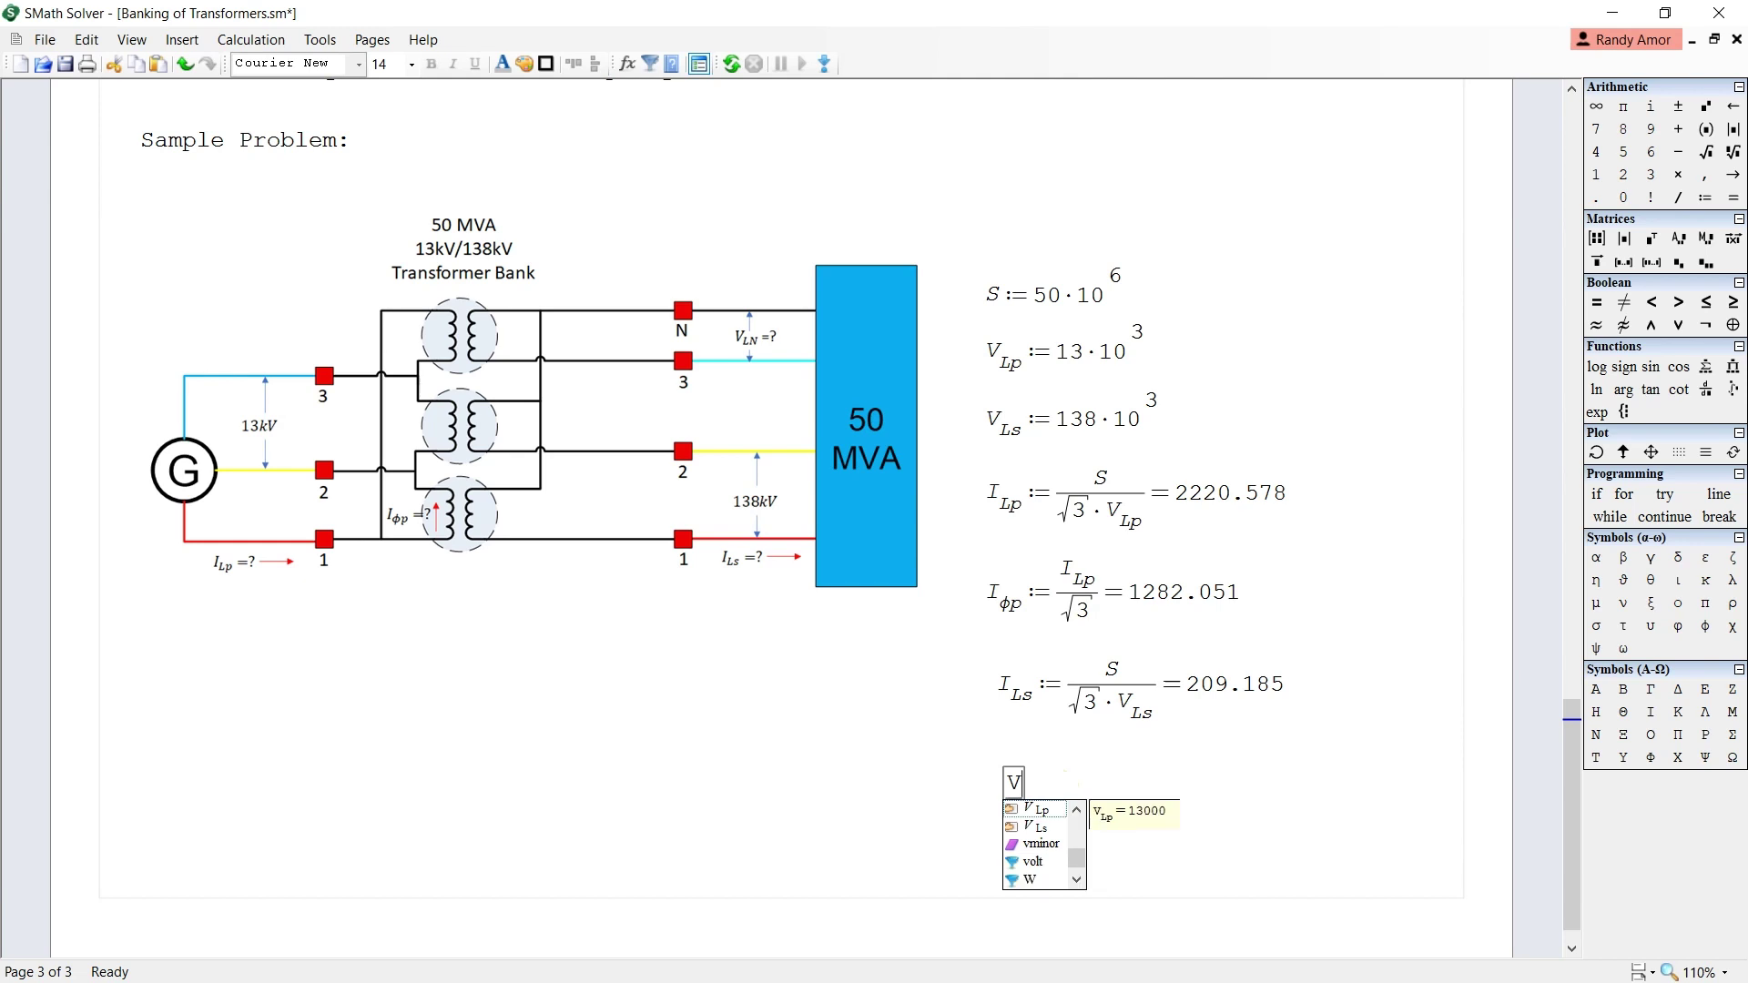
key("Caps_Lock")
type(".LN")
key("Caps_Lock")
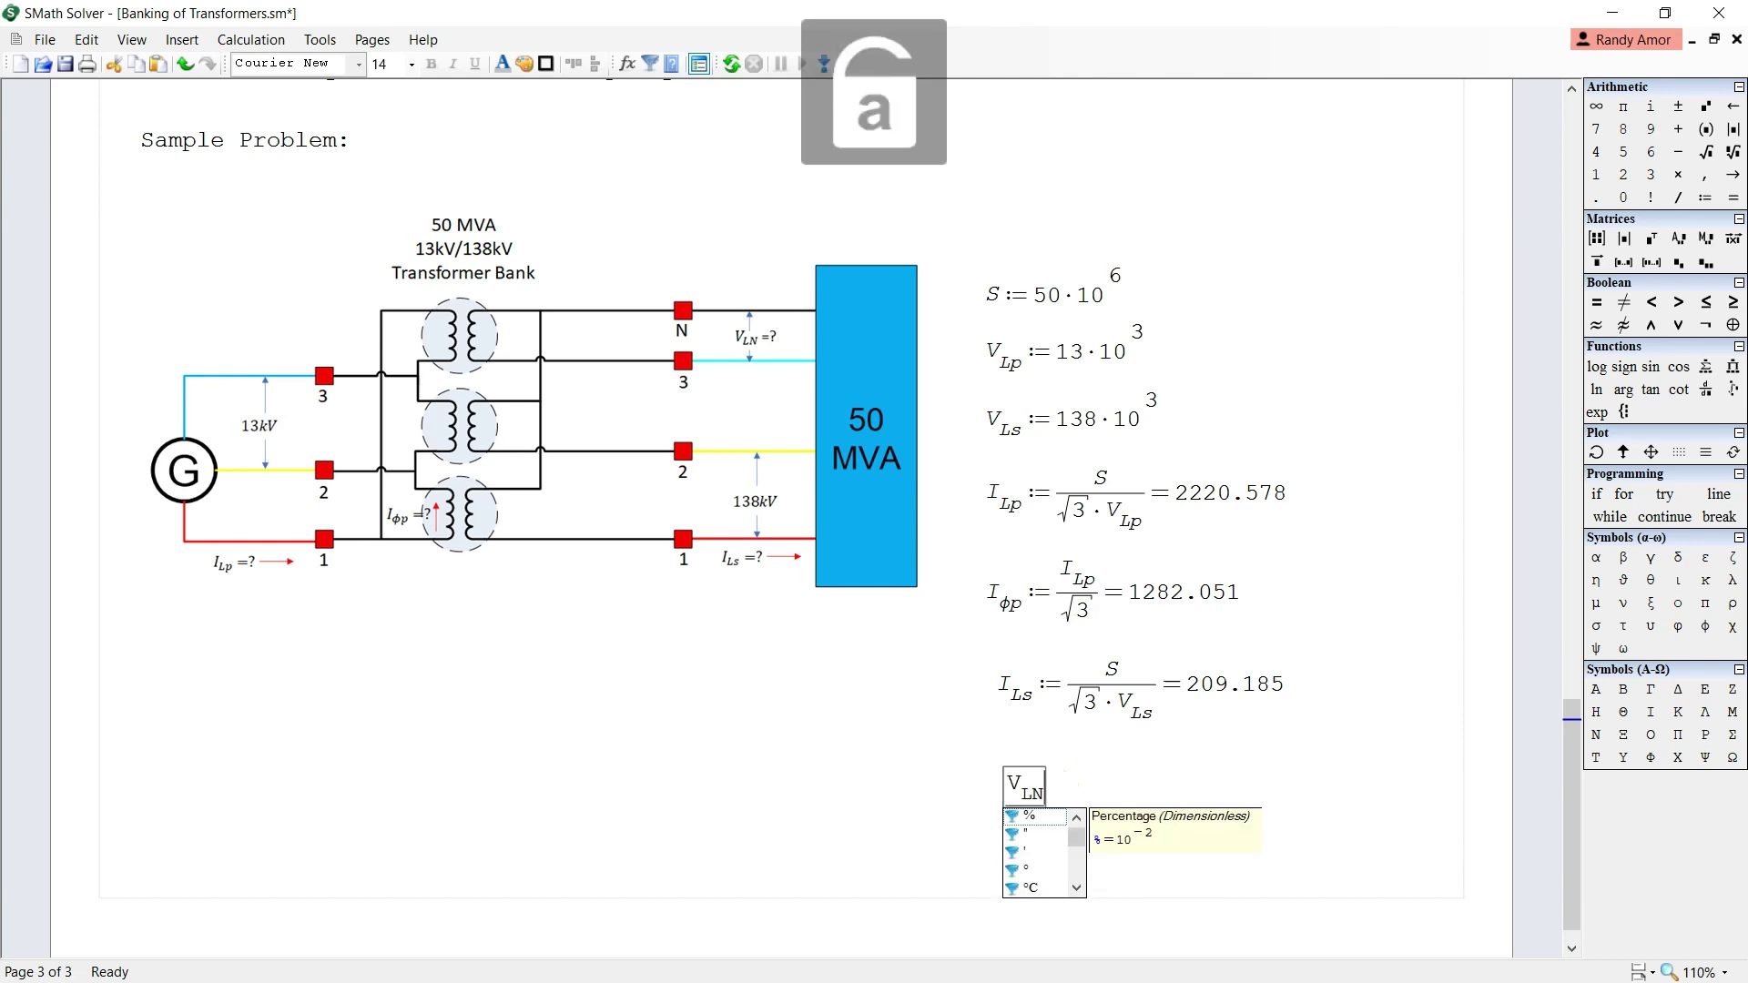
type(":=")
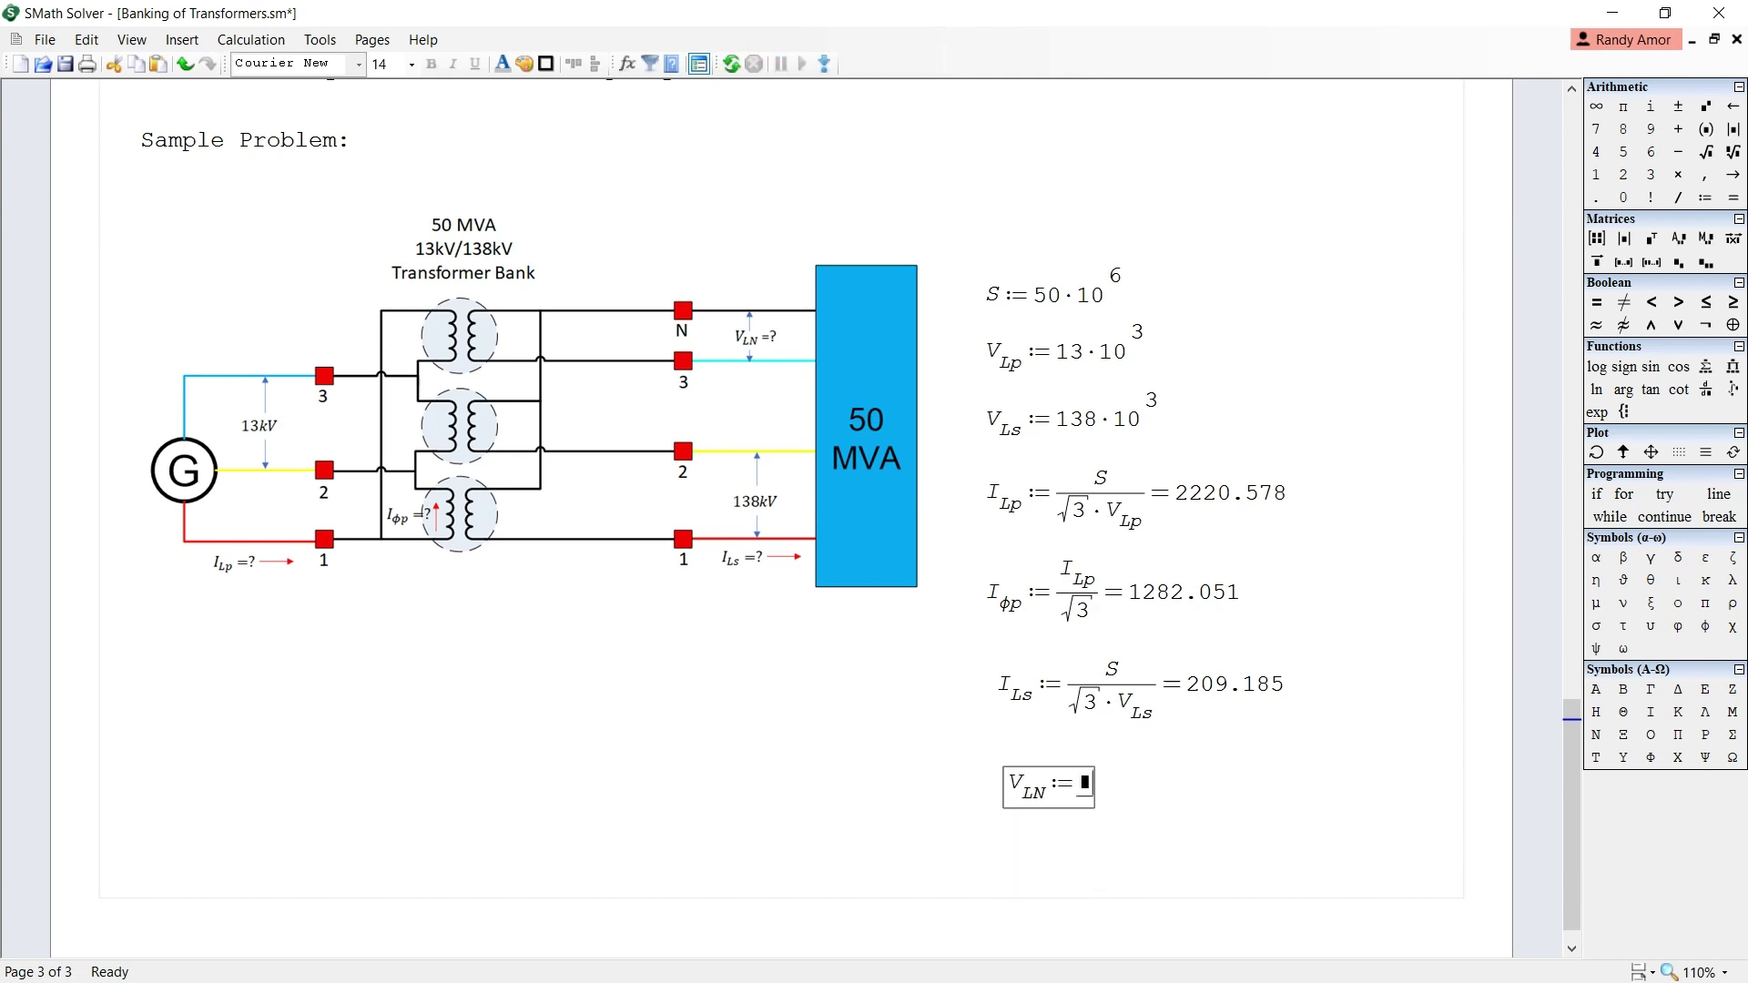
type("V")
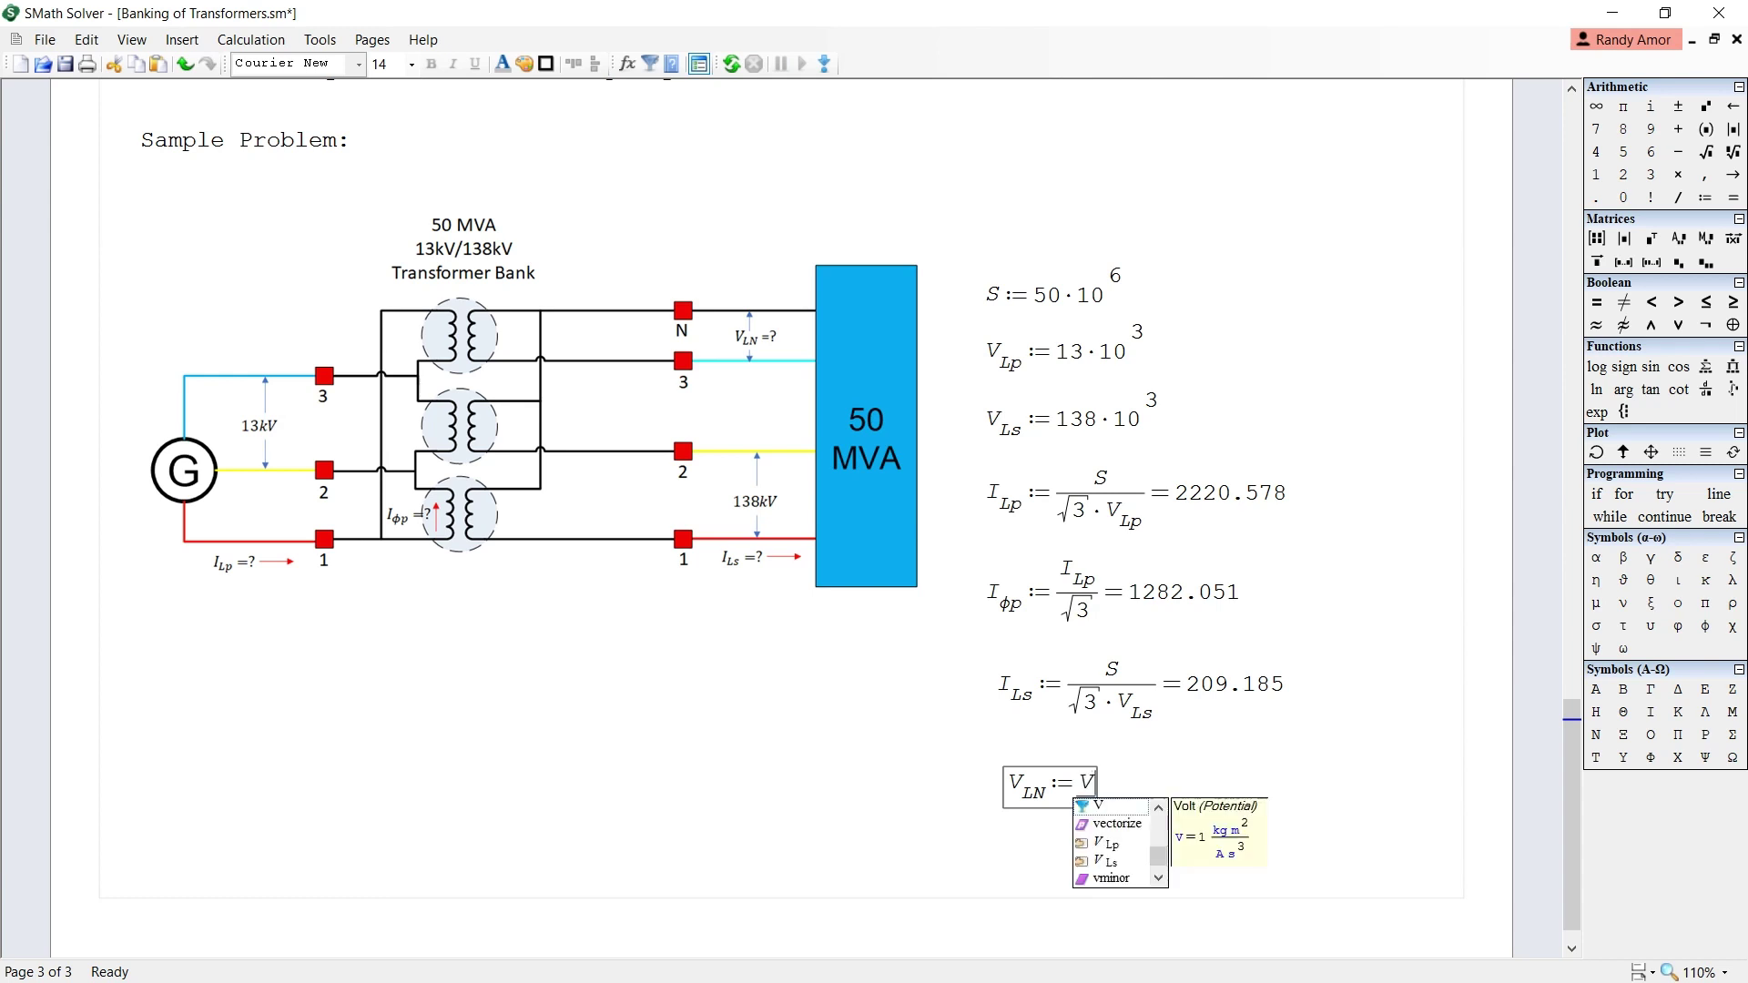
type(".Ls")
type("/")
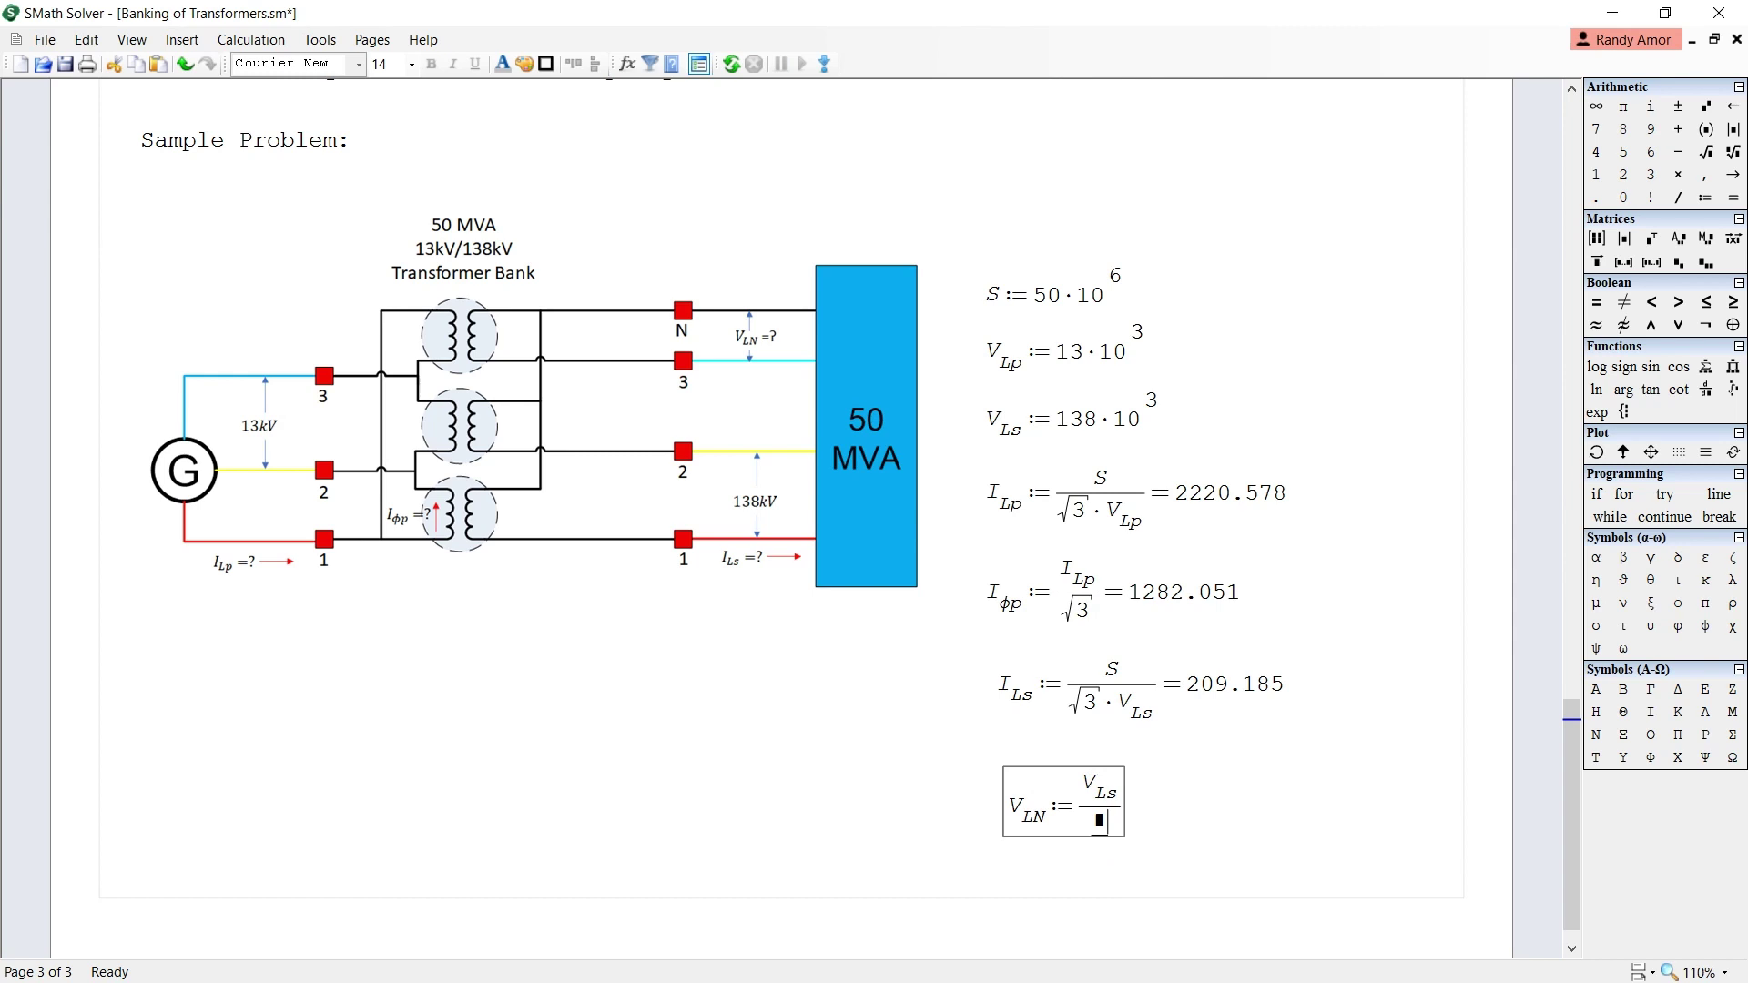
key("backslash")
type("3 =79674.337")
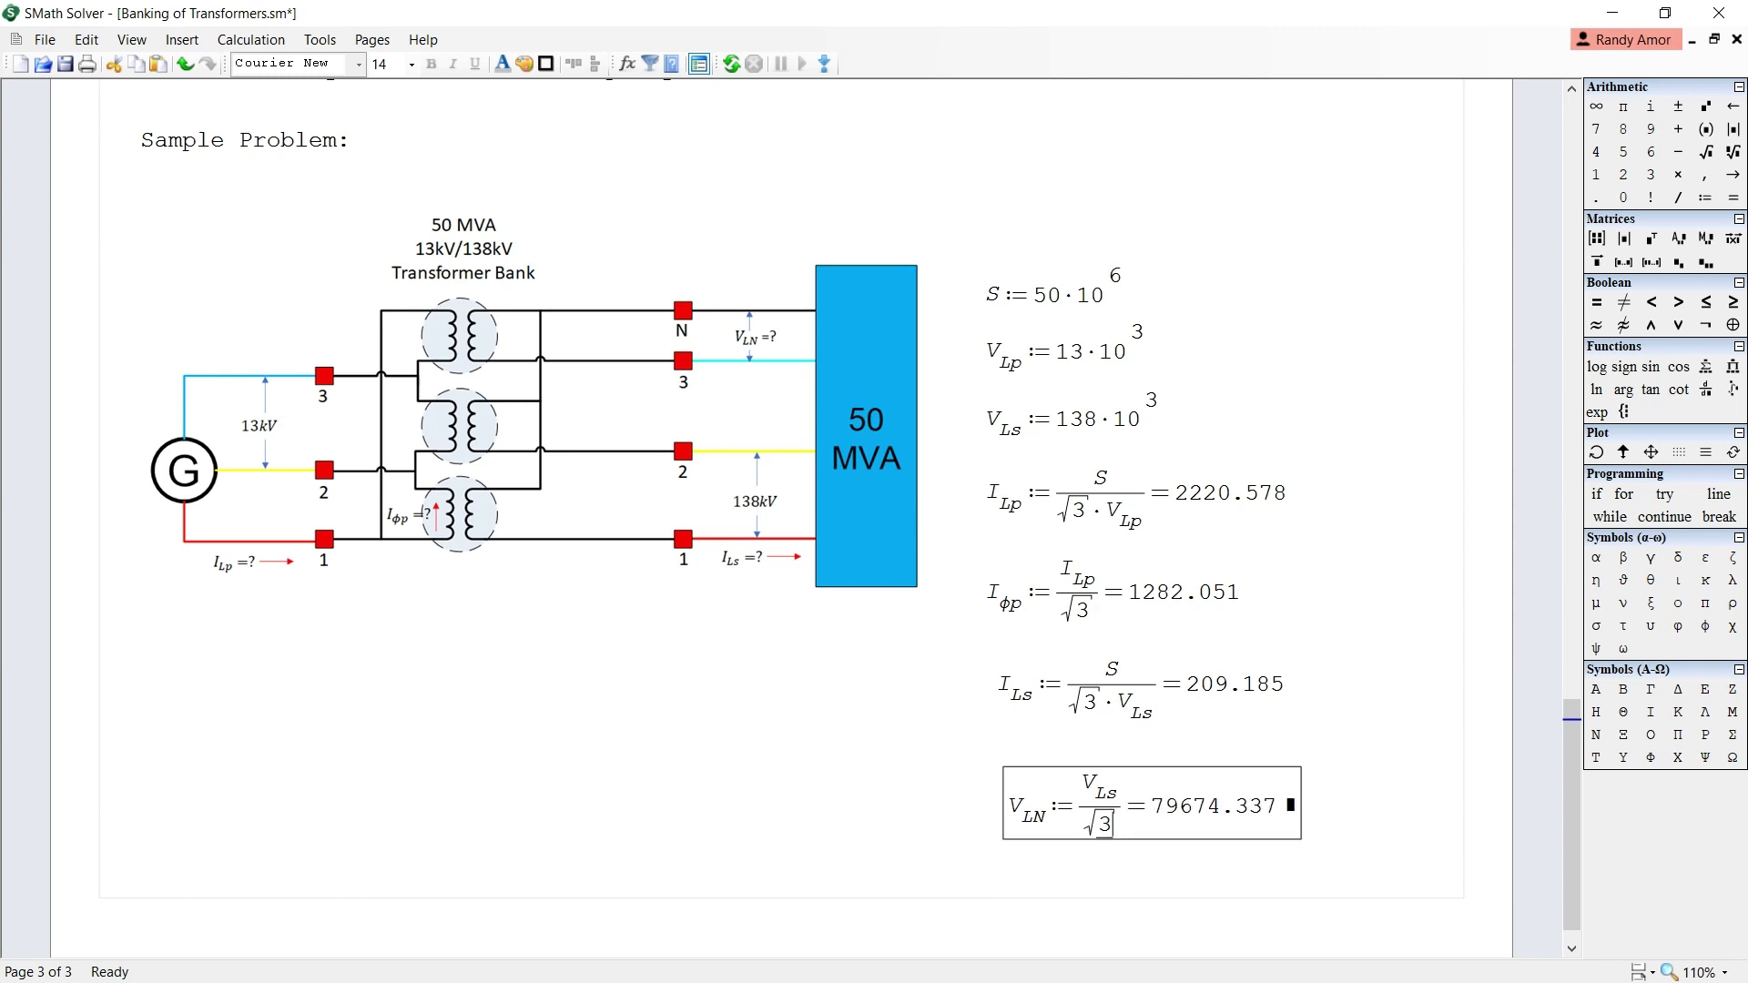
left_click(918, 752)
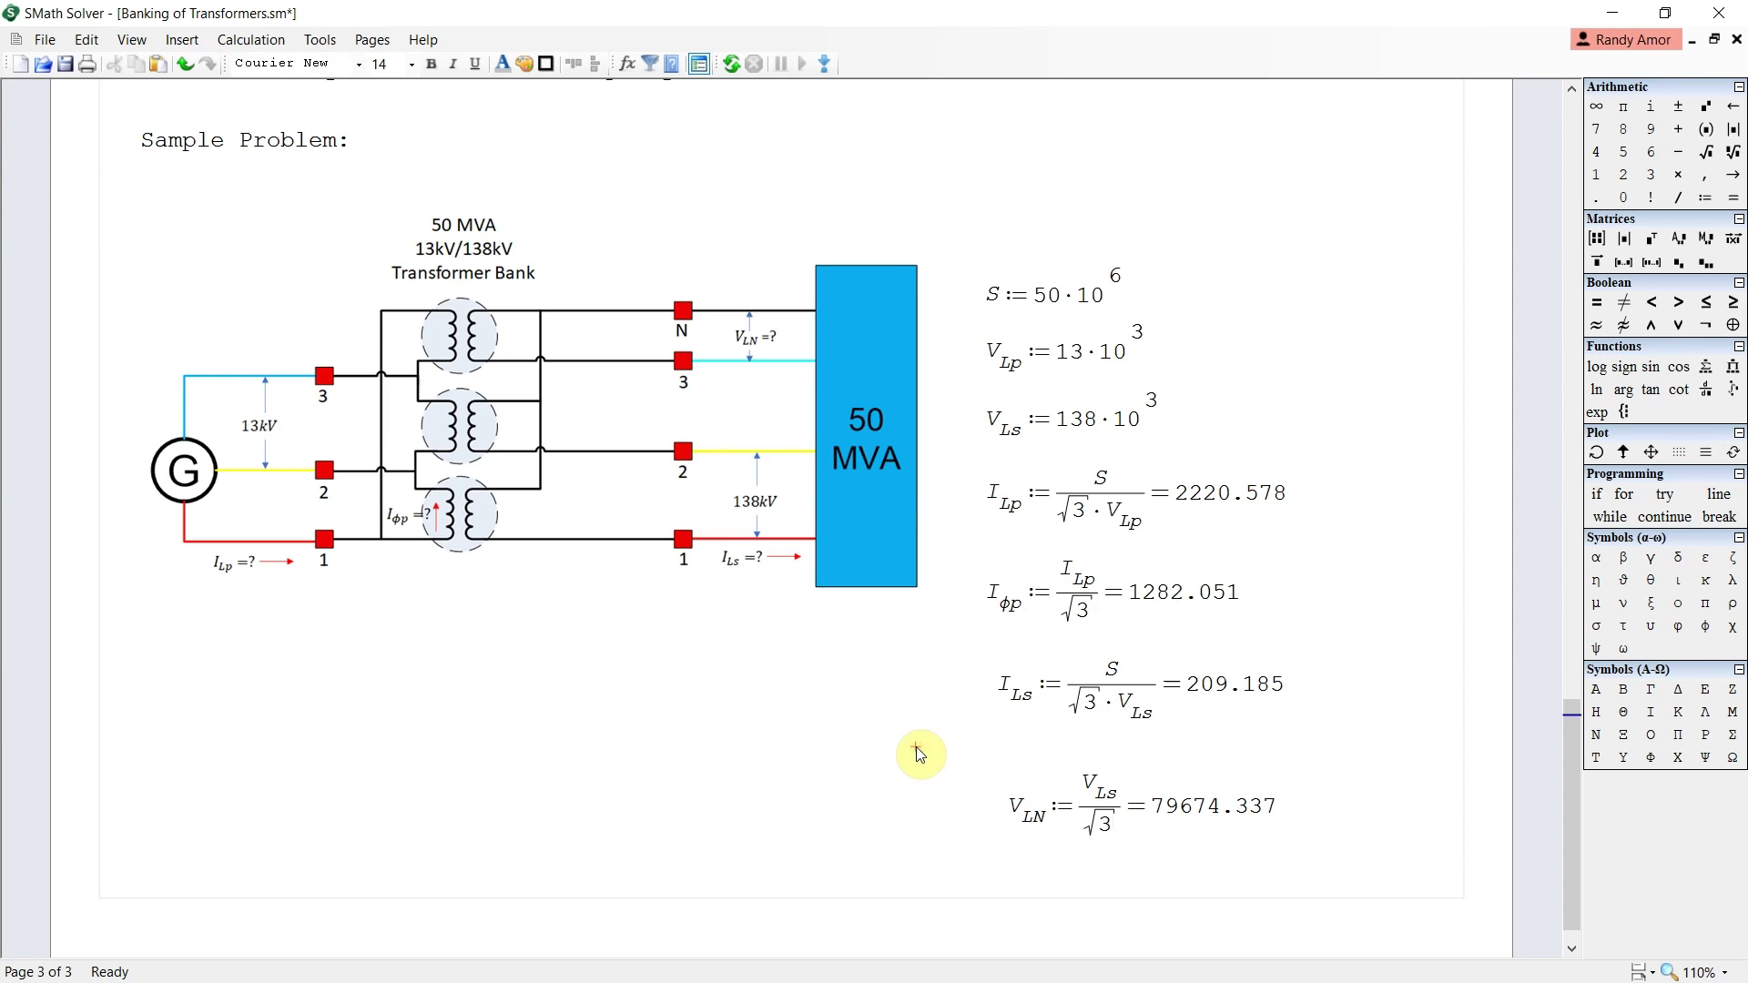